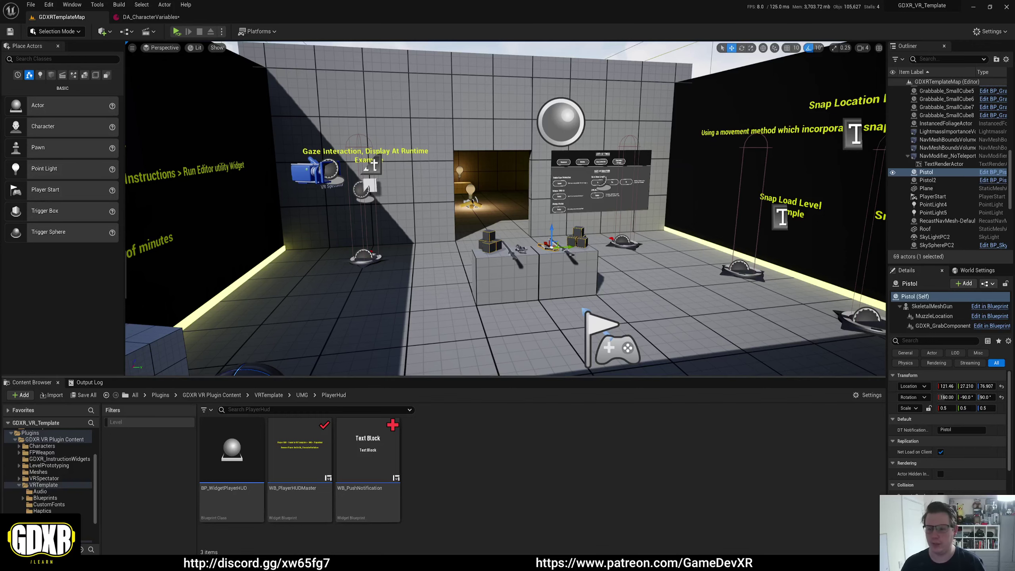
- Set the HUD Movement Type in DA_CharacterVariables to Lock To Camera, save the asset and play the level in VR
right_drag(505, 280, 496, 216)
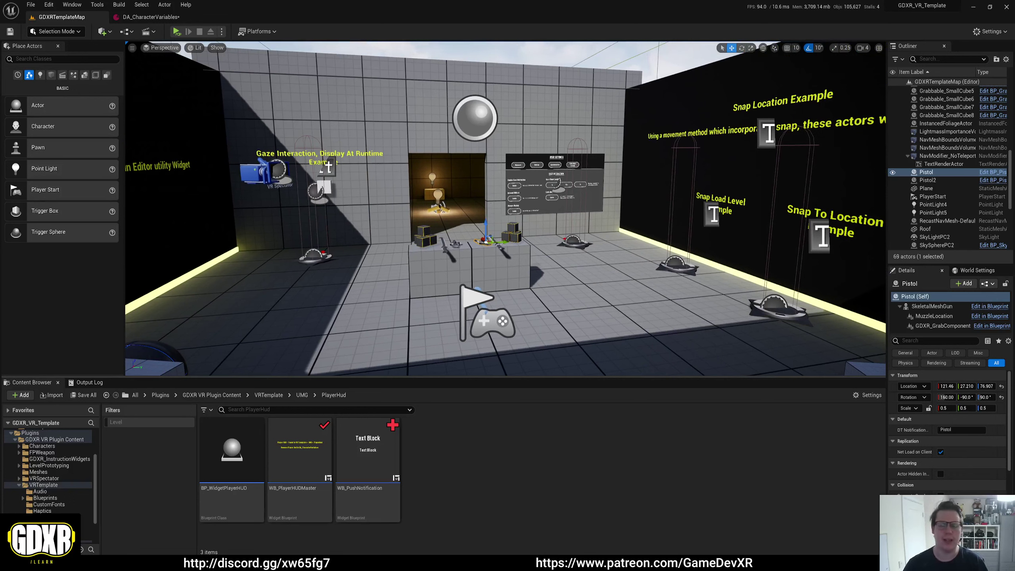
click(141, 18)
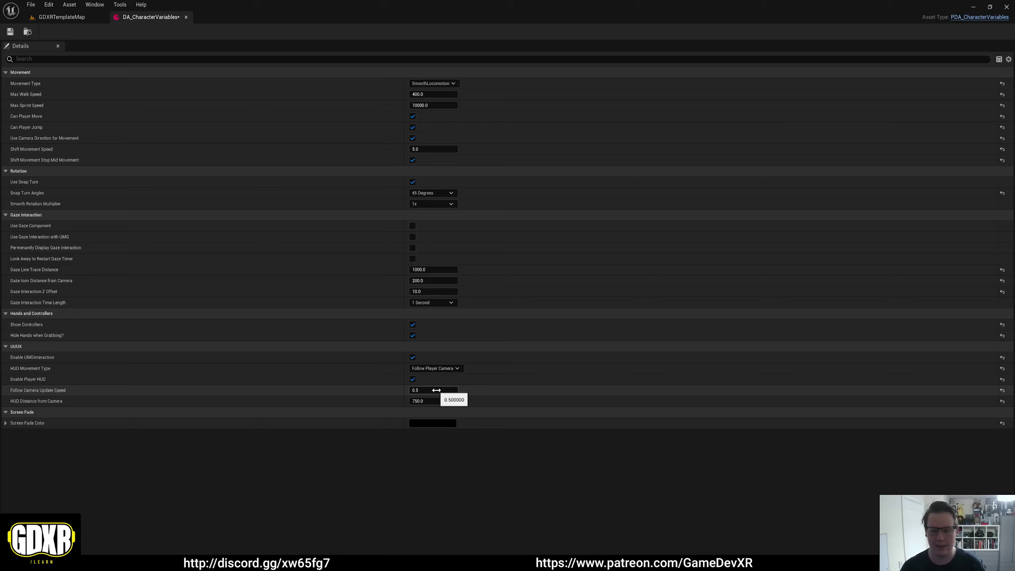
click(438, 368)
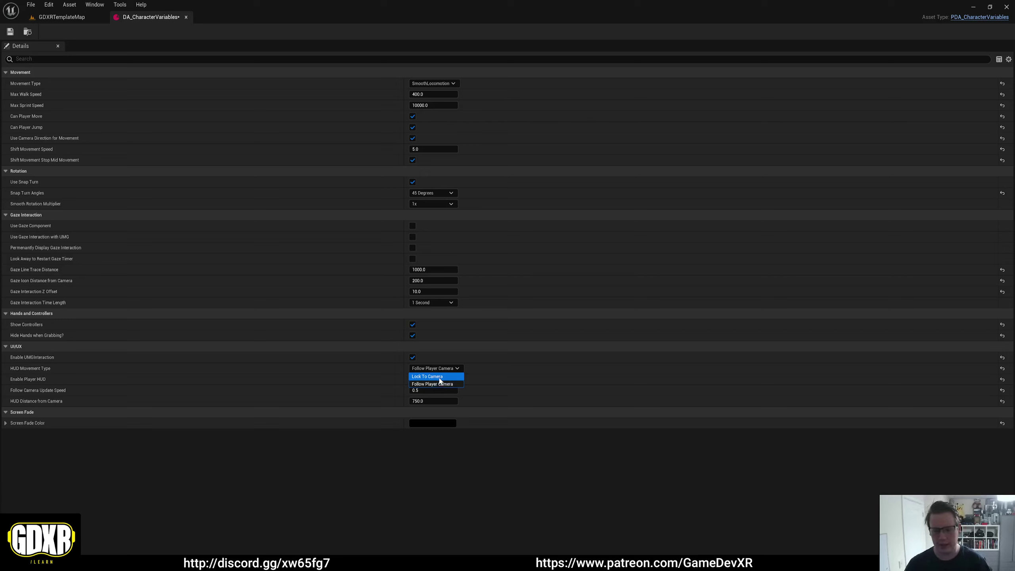
click(439, 377)
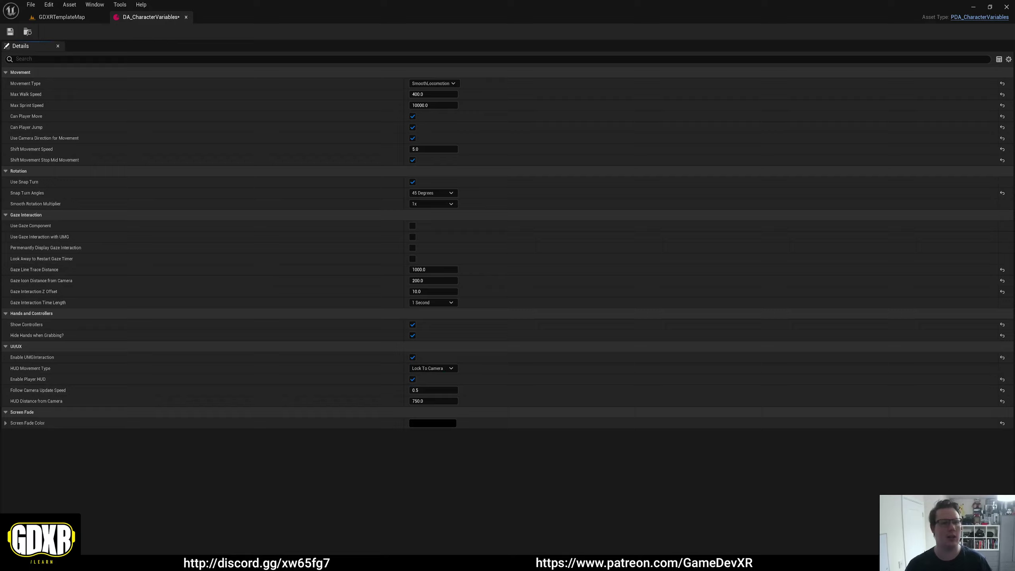
click(10, 32)
click(67, 20)
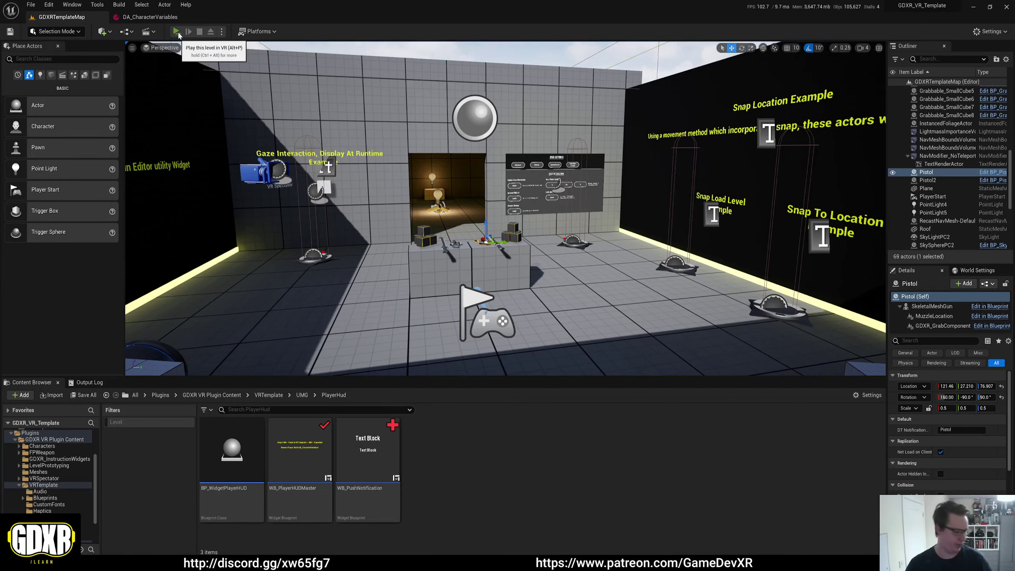
click(176, 31)
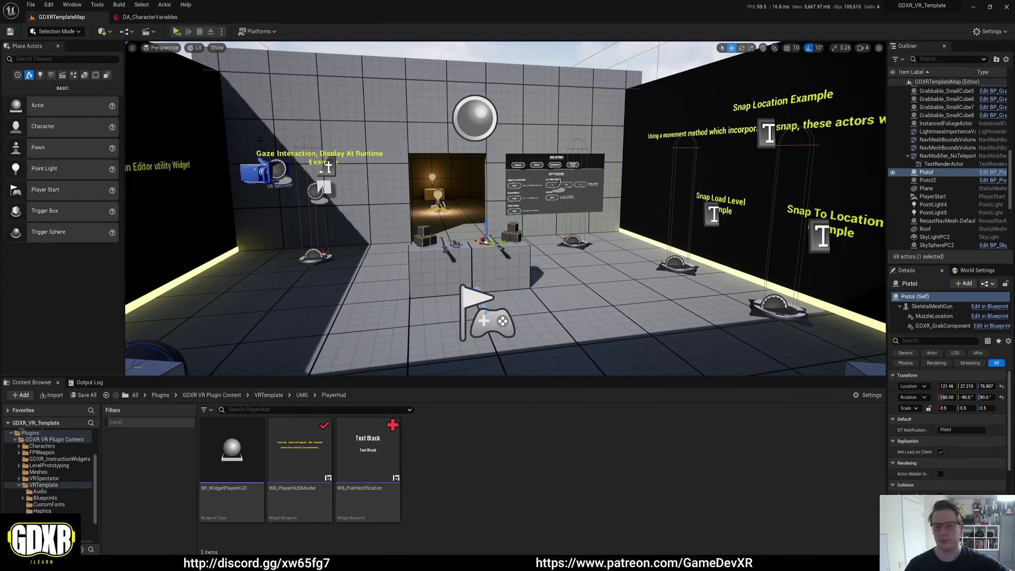
- Set the HUD Movement Type in DA_CharacterVariables to Follow Player Camera, save the asset and play the level in VR
click(150, 16)
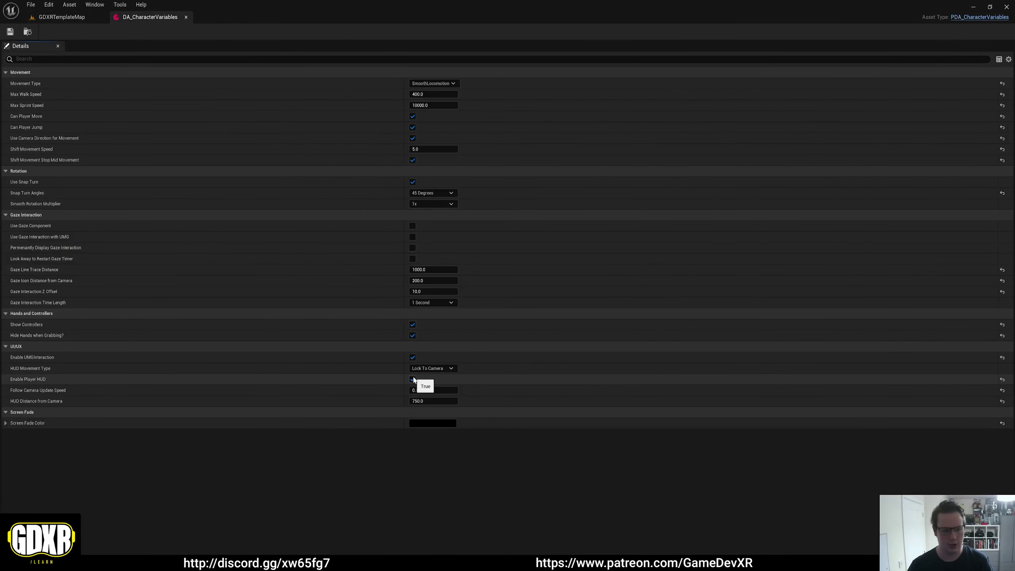
click(431, 369)
click(430, 382)
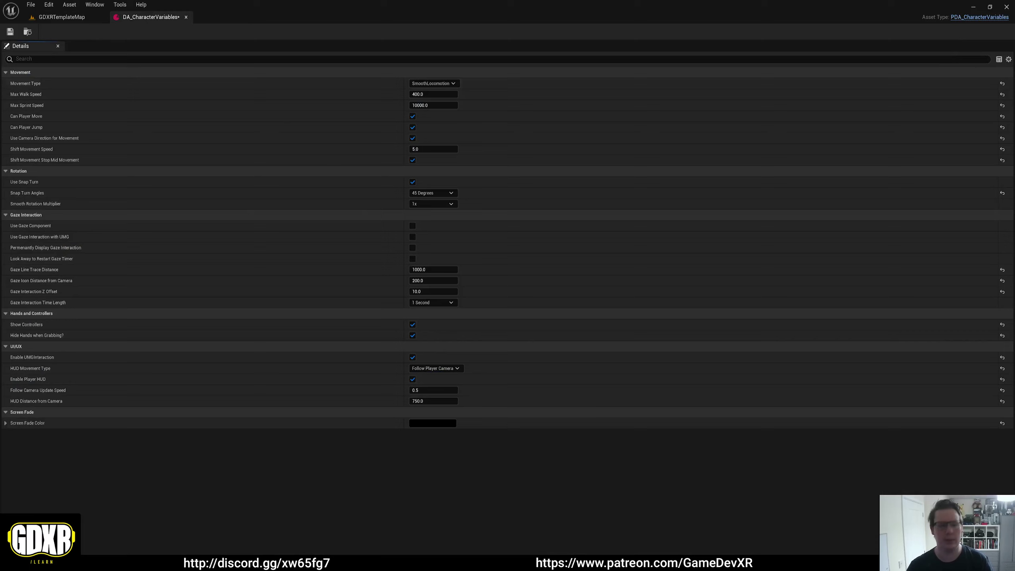
click(10, 32)
click(61, 17)
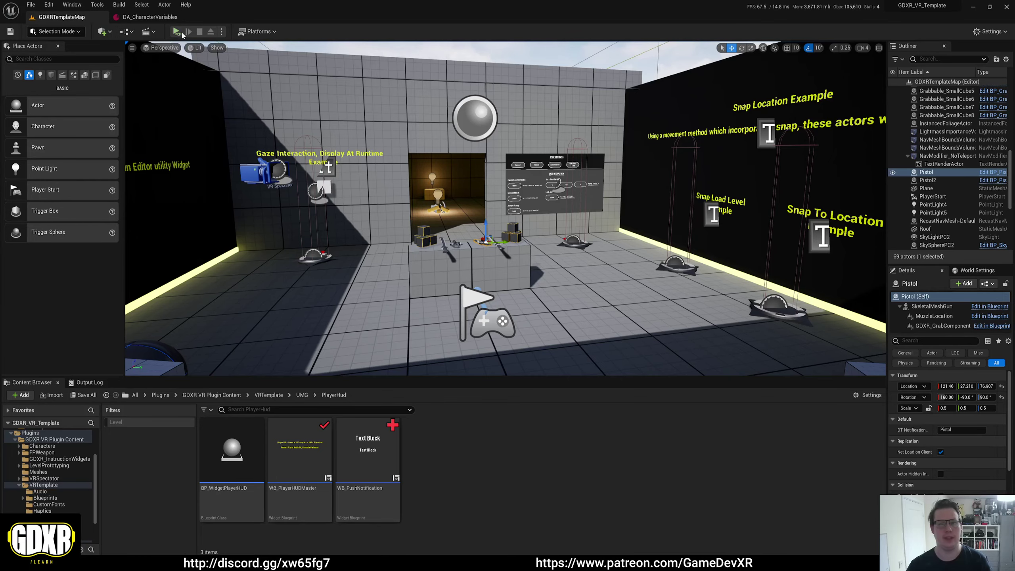
click(176, 31)
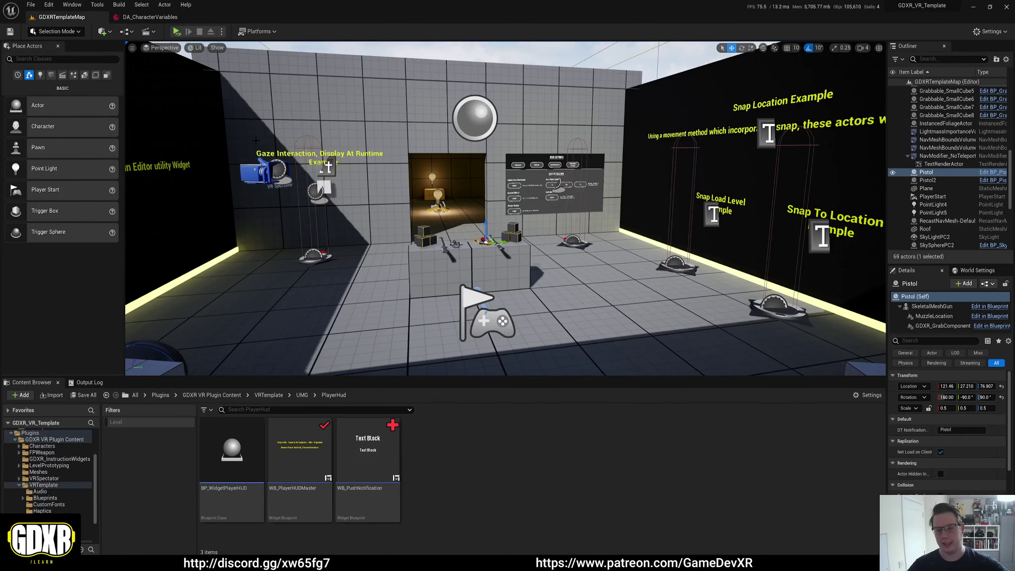
- Review the HUD Movement Type options in DA_CharacterVariables, disable Enable Player HUD, save the asset and return to the level
click(150, 16)
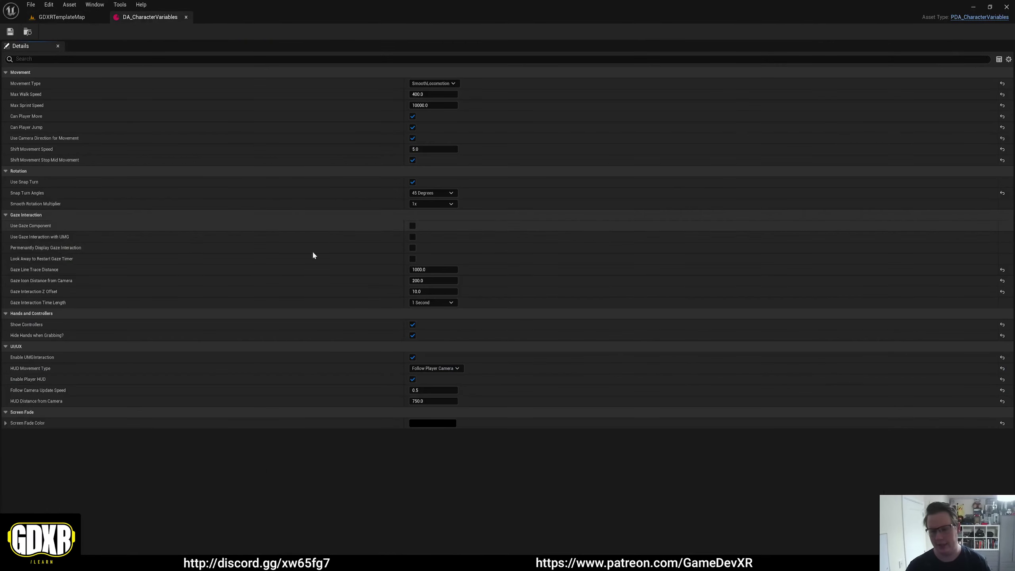
click(444, 369)
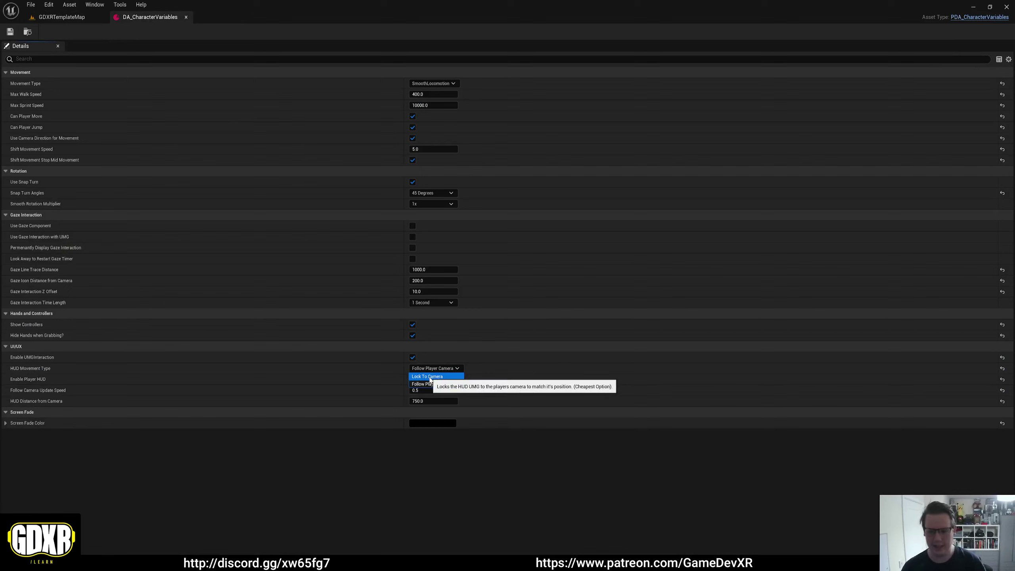
click(479, 370)
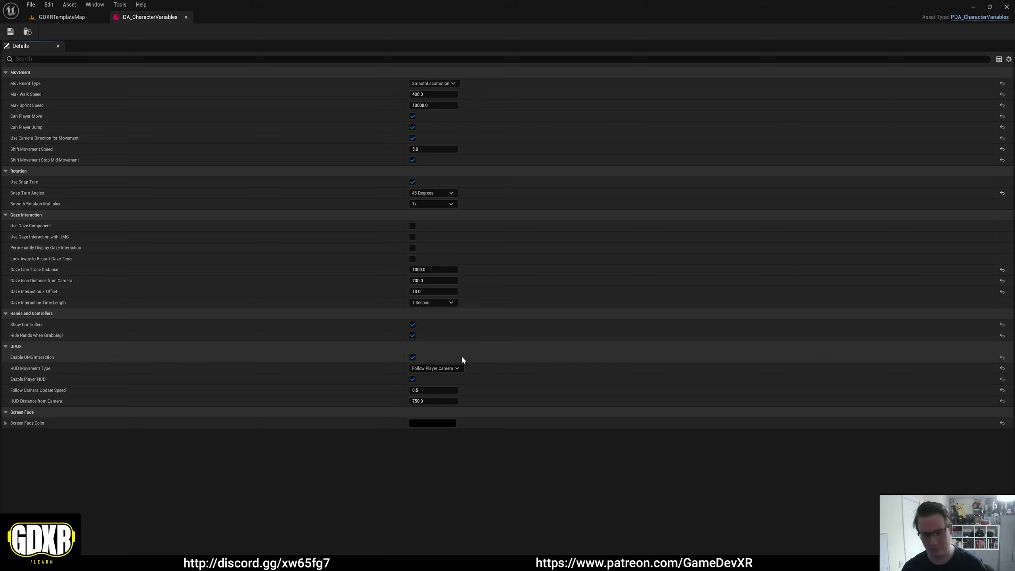
click(412, 379)
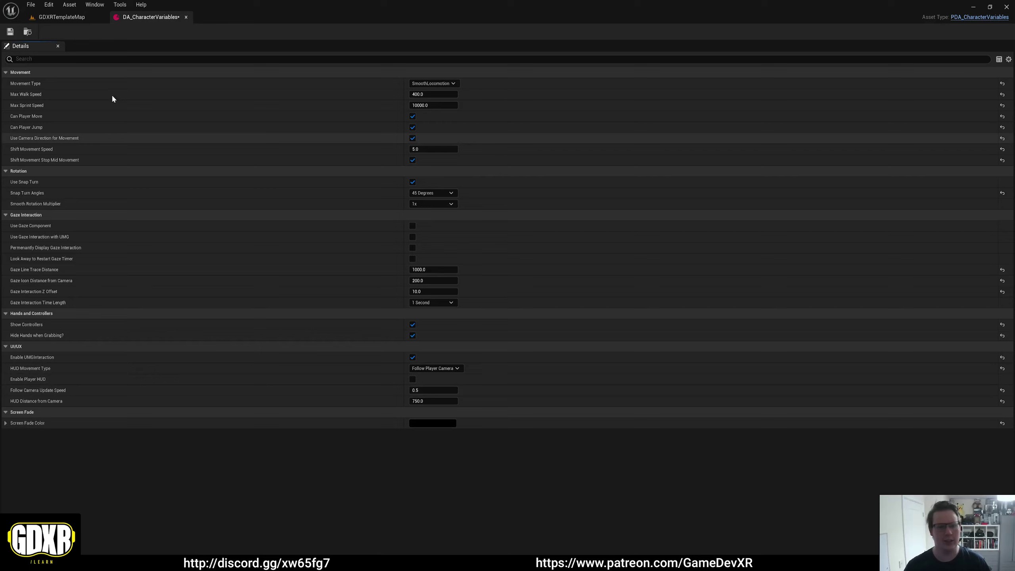
click(10, 31)
click(61, 17)
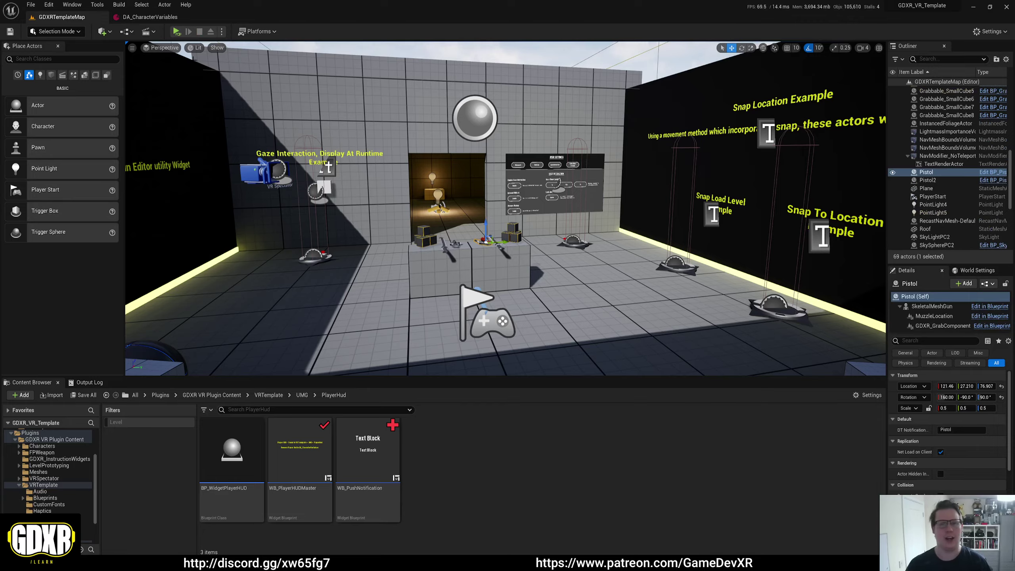
- Enable Enable Player HUD in DA_CharacterVariables, save the asset and return to the GDXRTemplateMap level
click(150, 17)
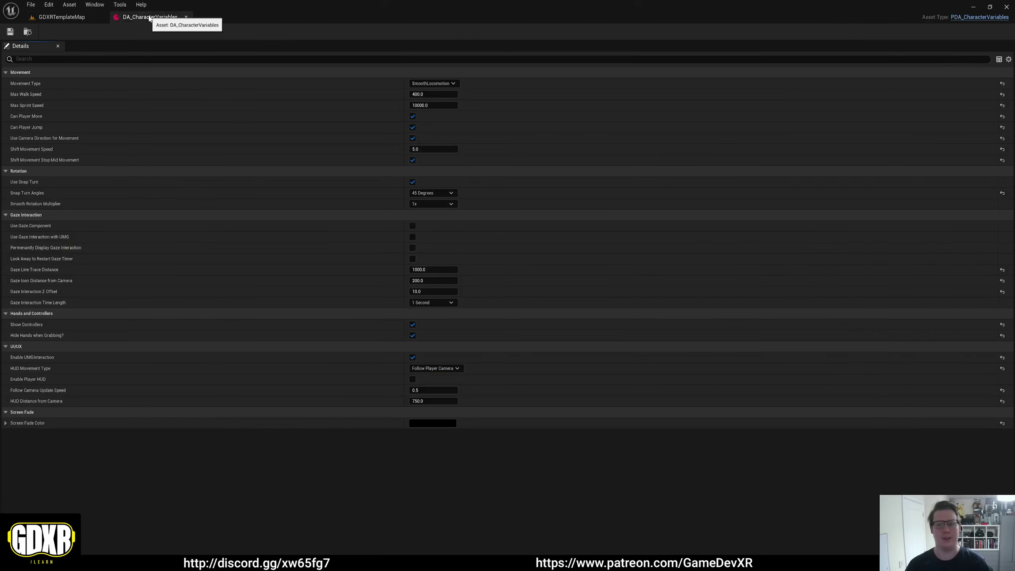
click(413, 380)
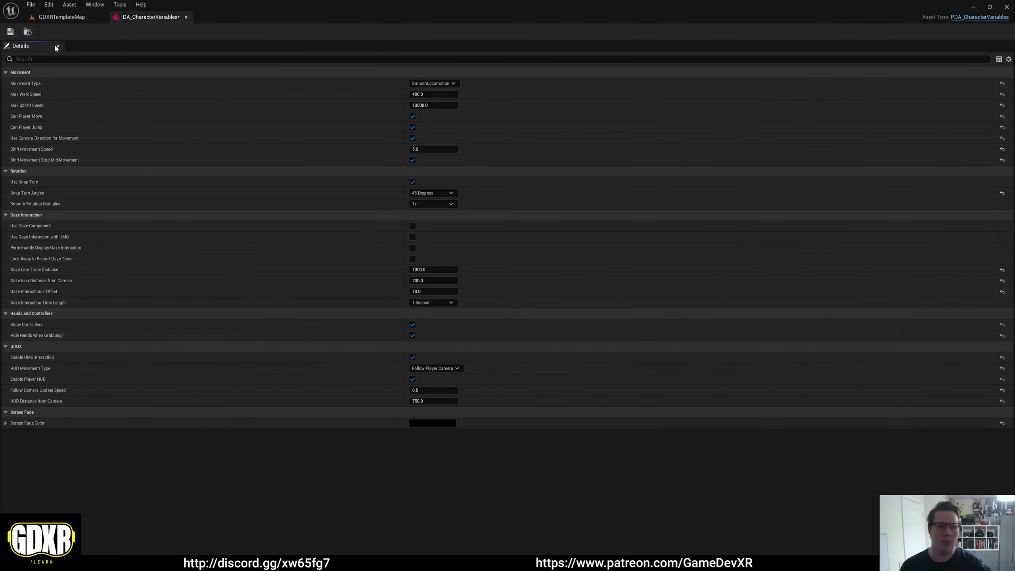
click(9, 32)
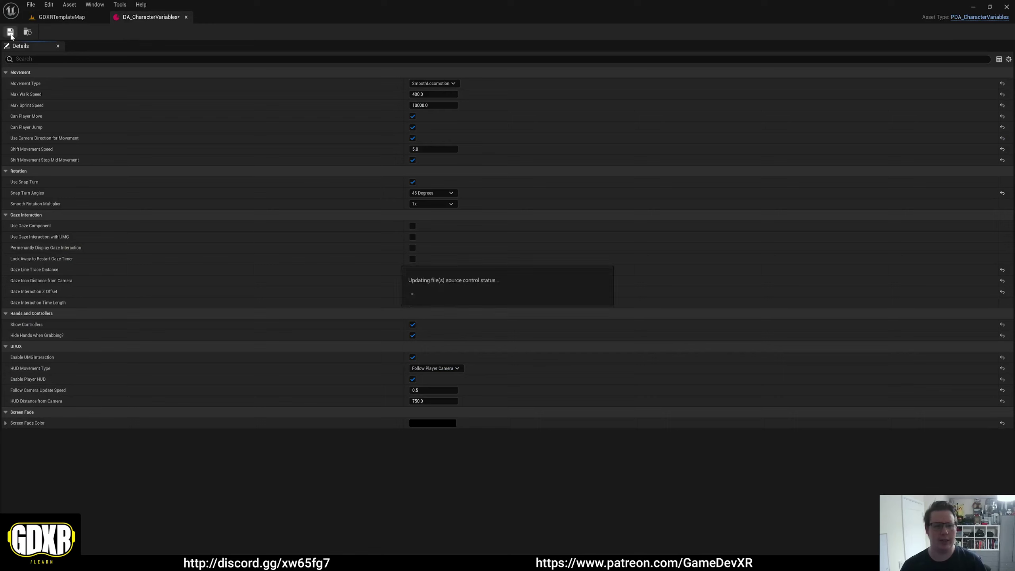
click(58, 18)
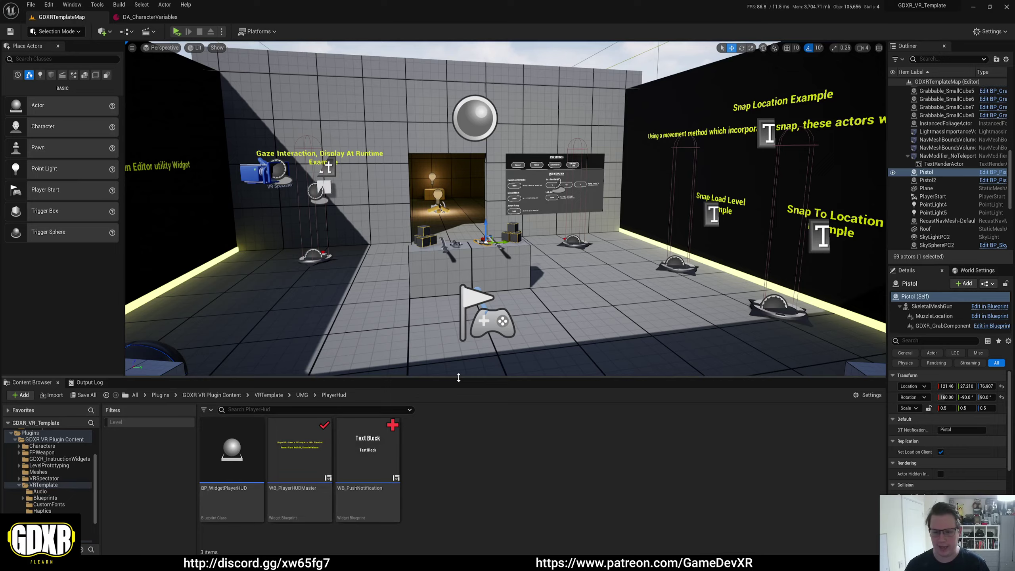
- Open the BP_WidgetPlayerHUD blueprint and inspect its Widget component's properties, making room to read the material and widget class
drag(458, 376, 458, 286)
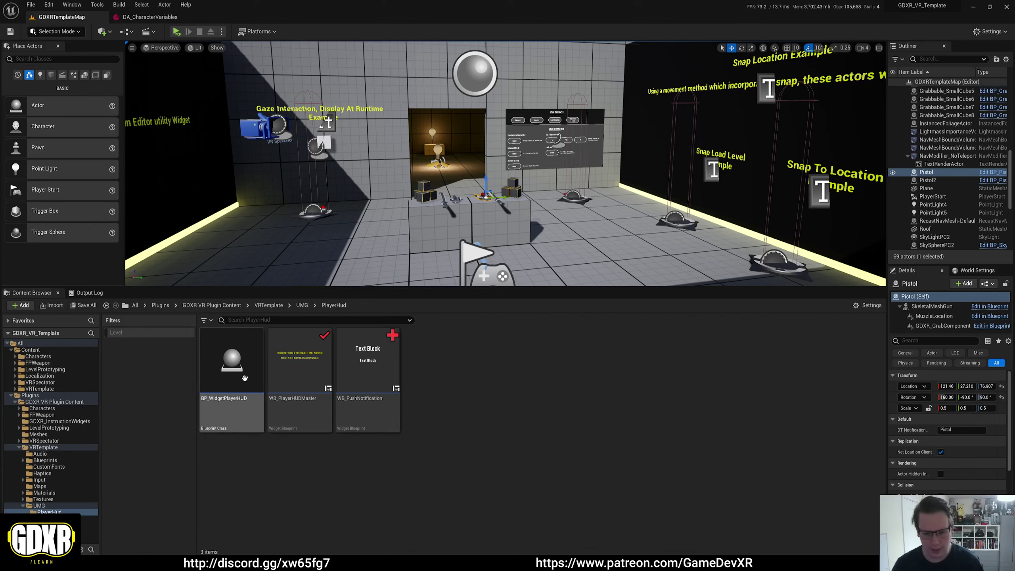
click(224, 395)
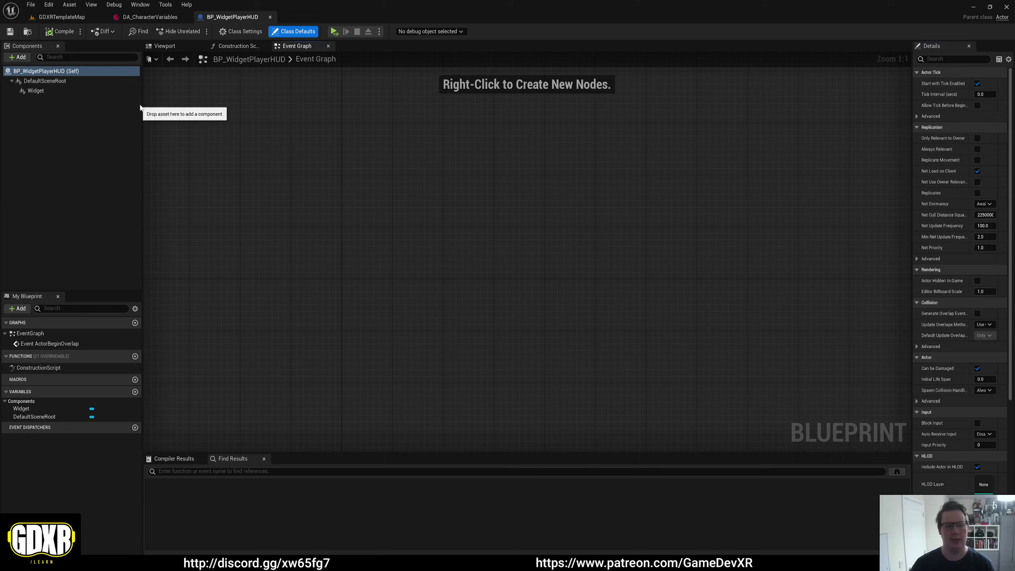
drag(140, 106, 111, 110)
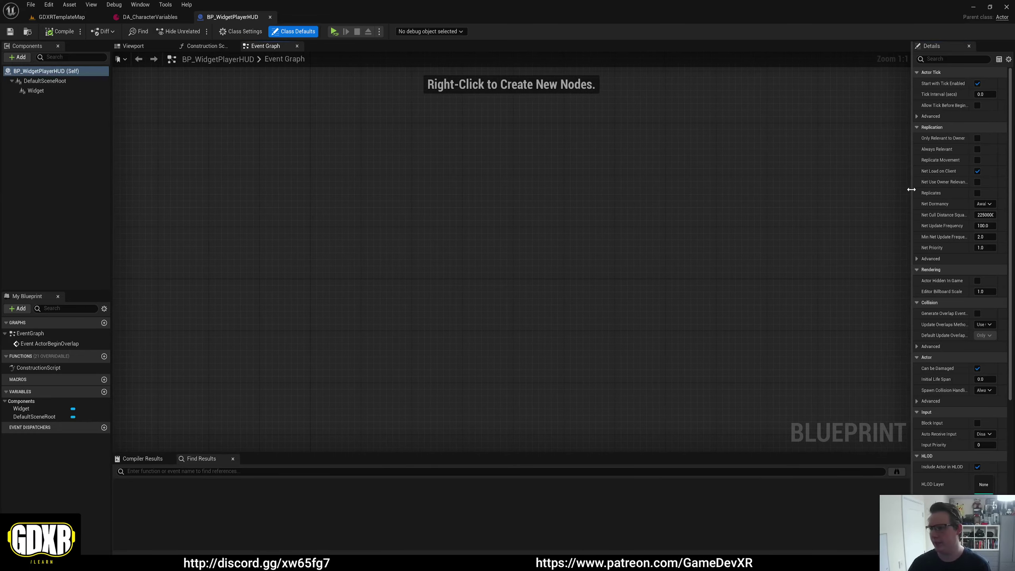
drag(911, 190, 795, 197)
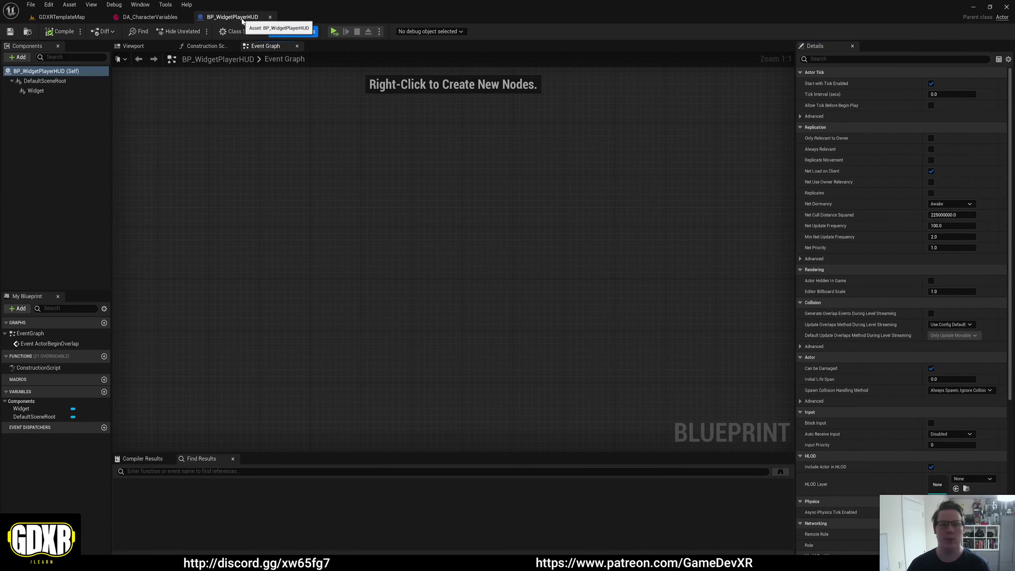
click(36, 91)
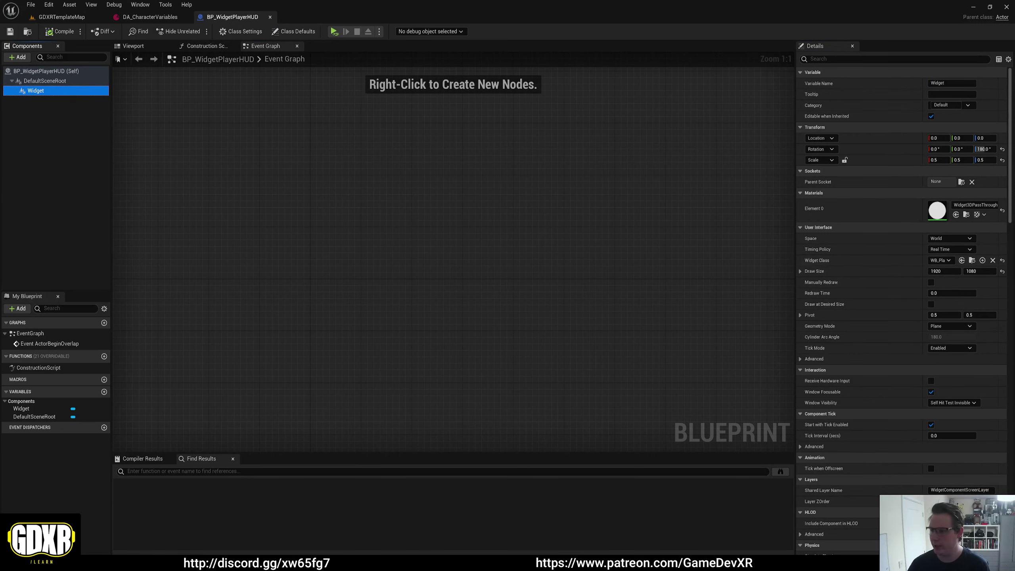
drag(921, 264, 861, 269)
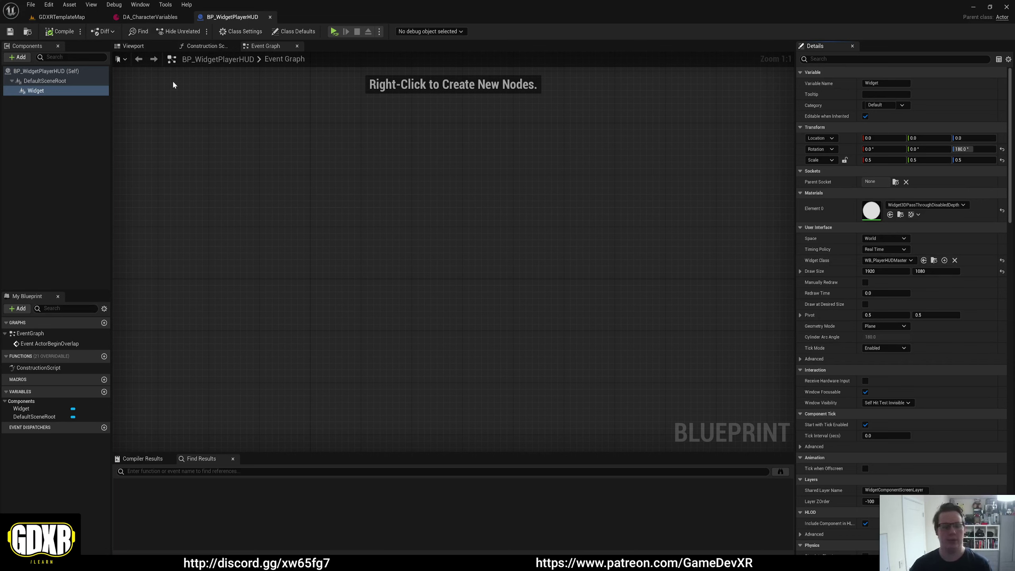
- Open the C_PlayerHud component blueprint from the VRTemplate Blueprints/Components folder of the GDXR VR plugin content
click(70, 19)
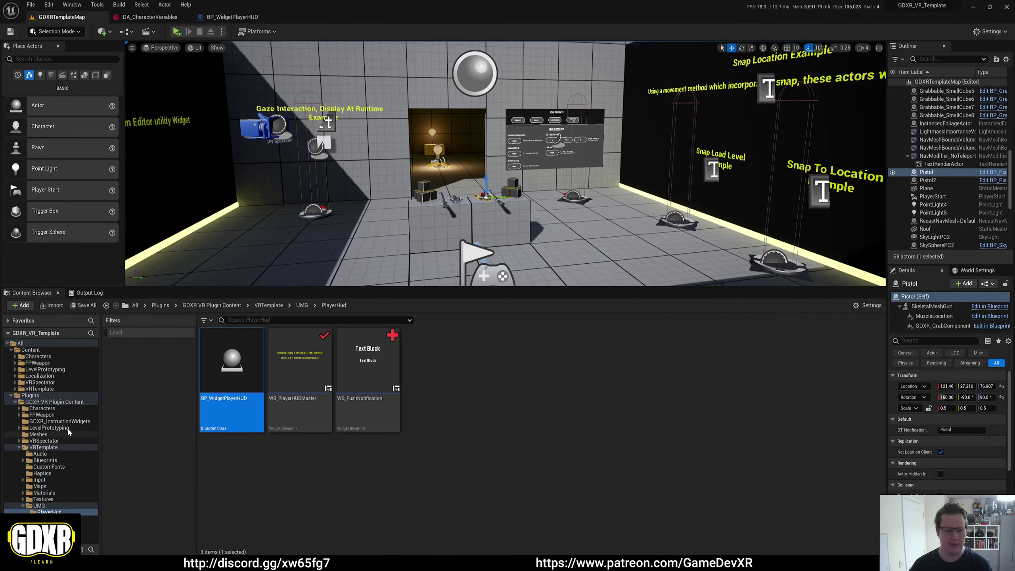
click(45, 460)
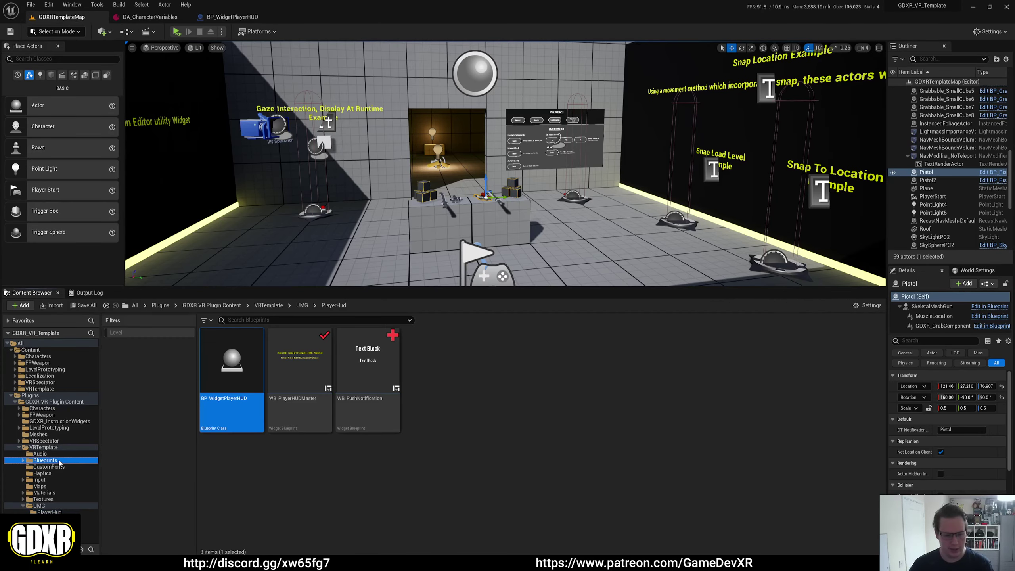
double_click(318, 357)
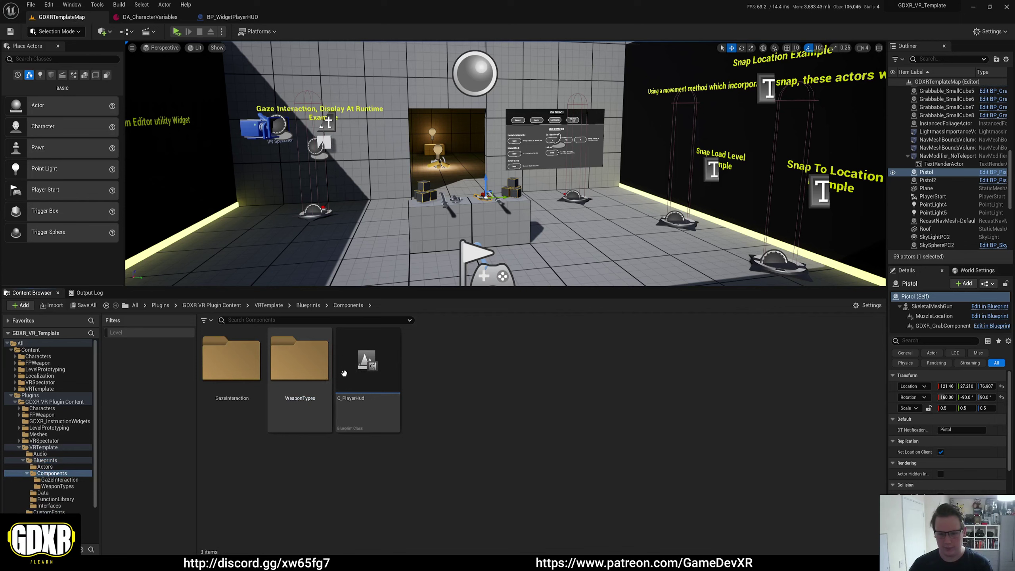
click(367, 400)
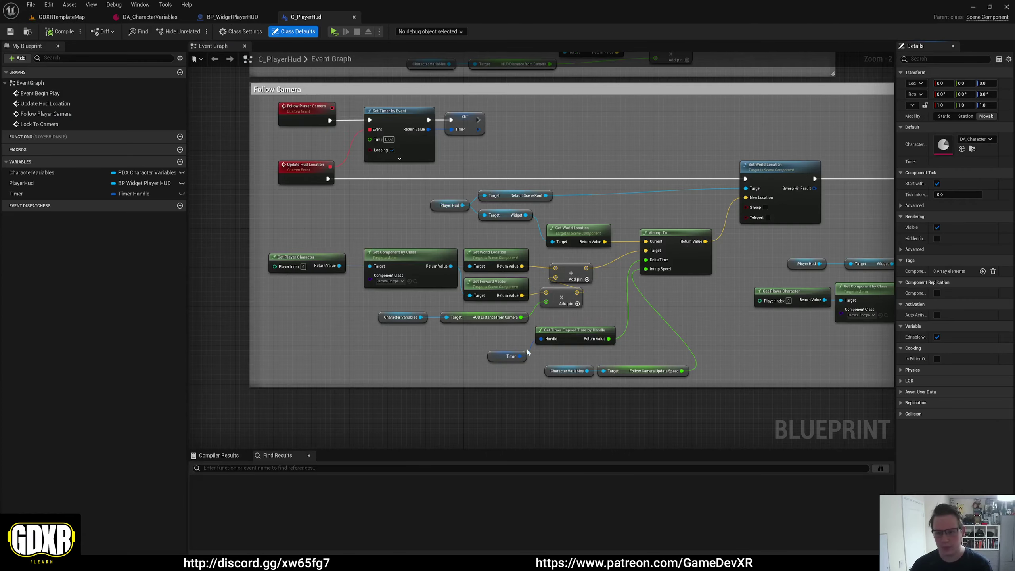
- Examine C_PlayerHud's Event Graph, from the Event Begin Play spawn logic to the Lock to camera and Follow Camera sections
scroll(669, 226, down, 3)
right_drag(669, 226, 569, 275)
scroll(555, 241, up, 2)
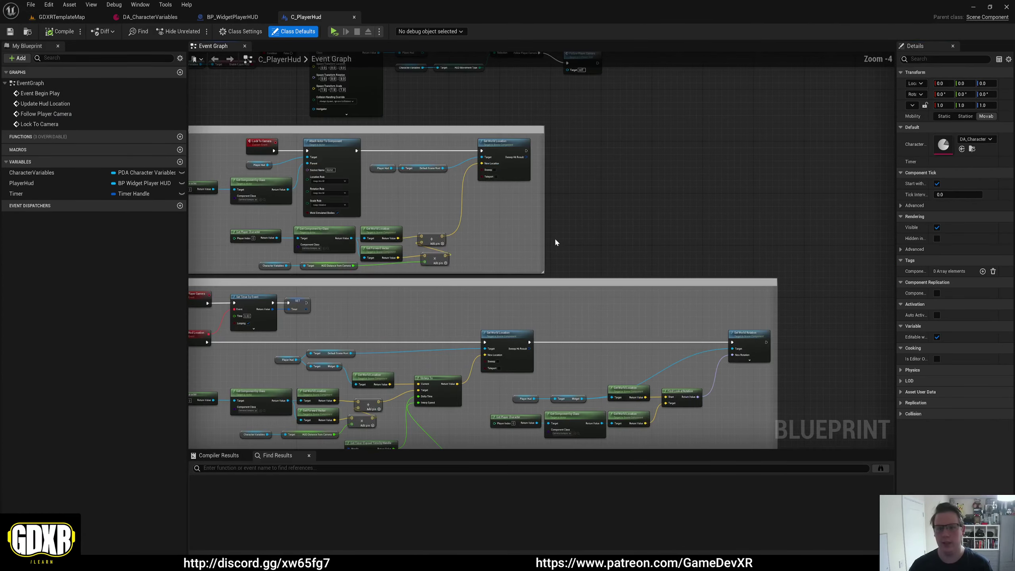
scroll(555, 242, up, 4)
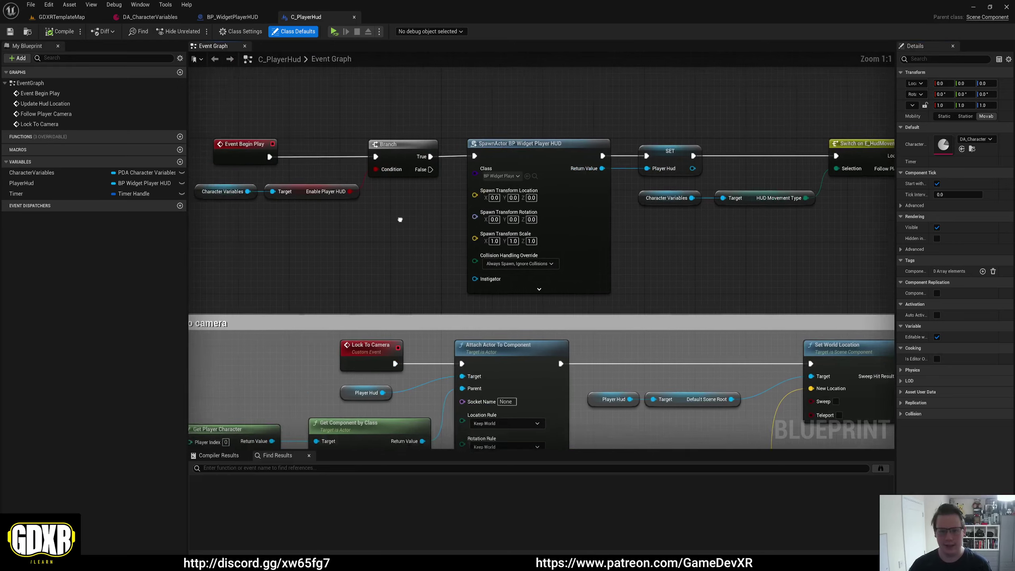
right_drag(400, 219, 439, 228)
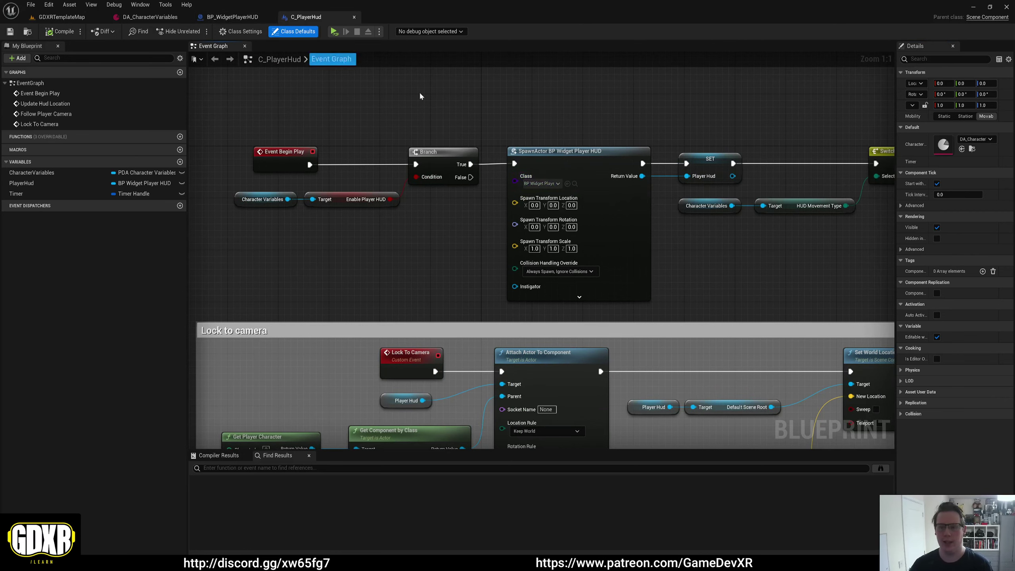
scroll(515, 189, down, 2)
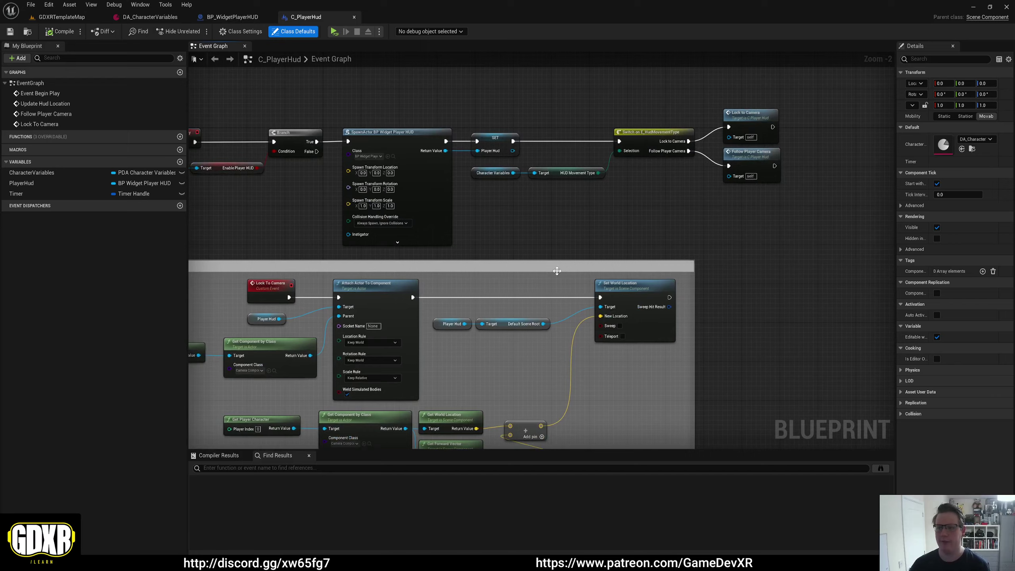
right_drag(515, 231, 614, 55)
scroll(606, 179, down, 1)
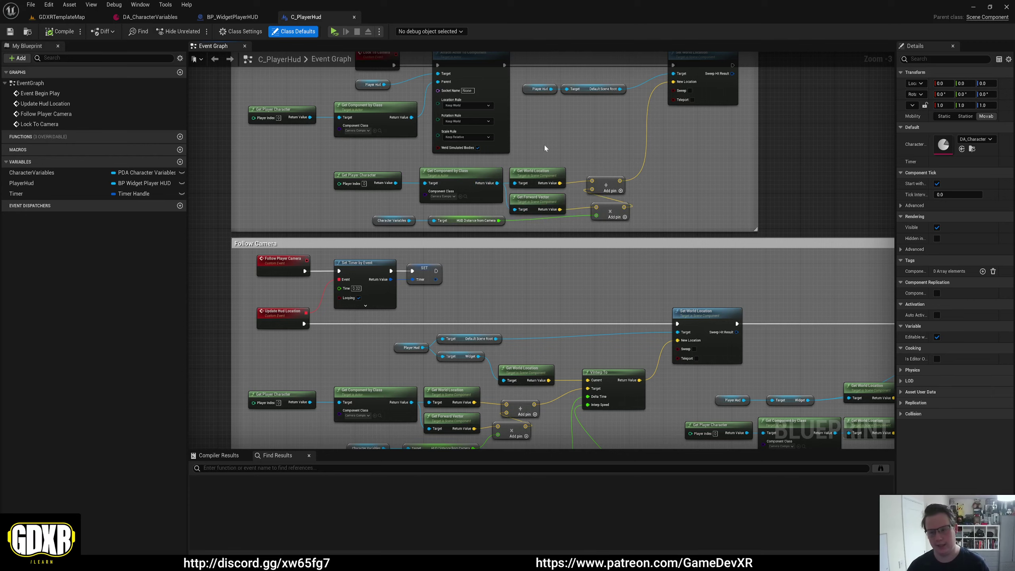
right_drag(558, 132, 535, 215)
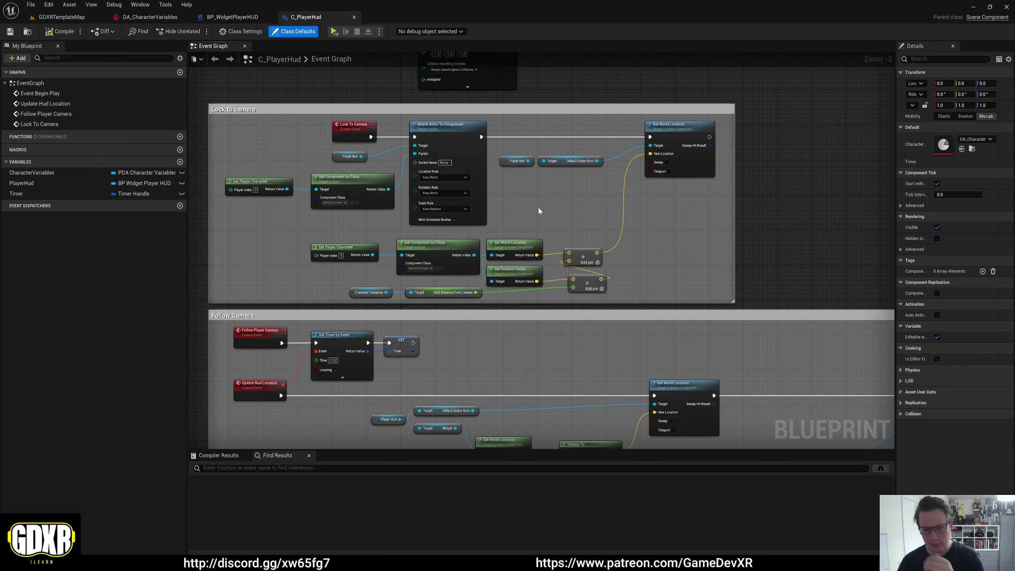
- Return to the GDXRTemplateMap level, locate the selected pistol's asset in the content browser and open the BP_Pistol blueprint
scroll(538, 211, down, 1)
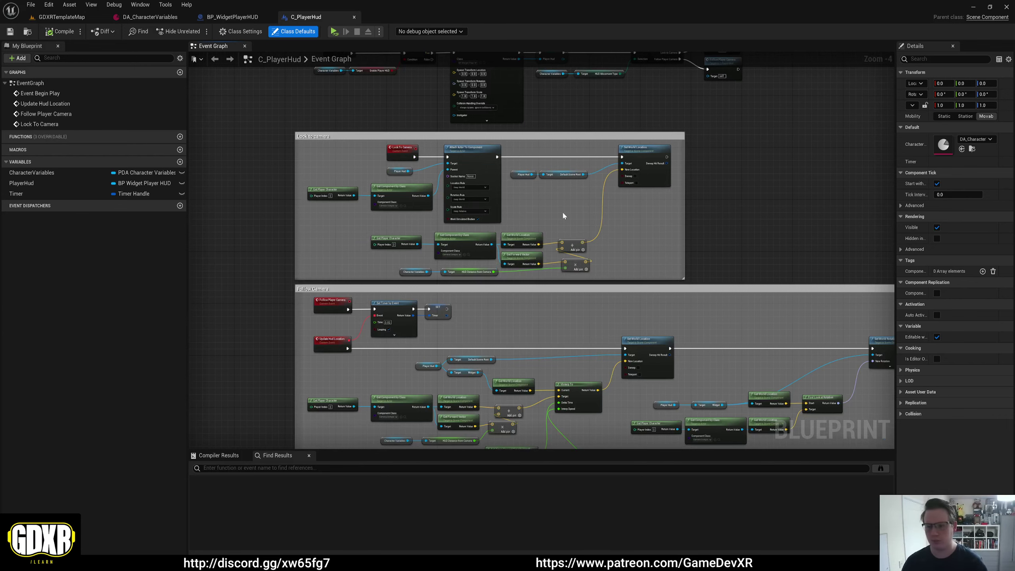
click(60, 16)
key(f)
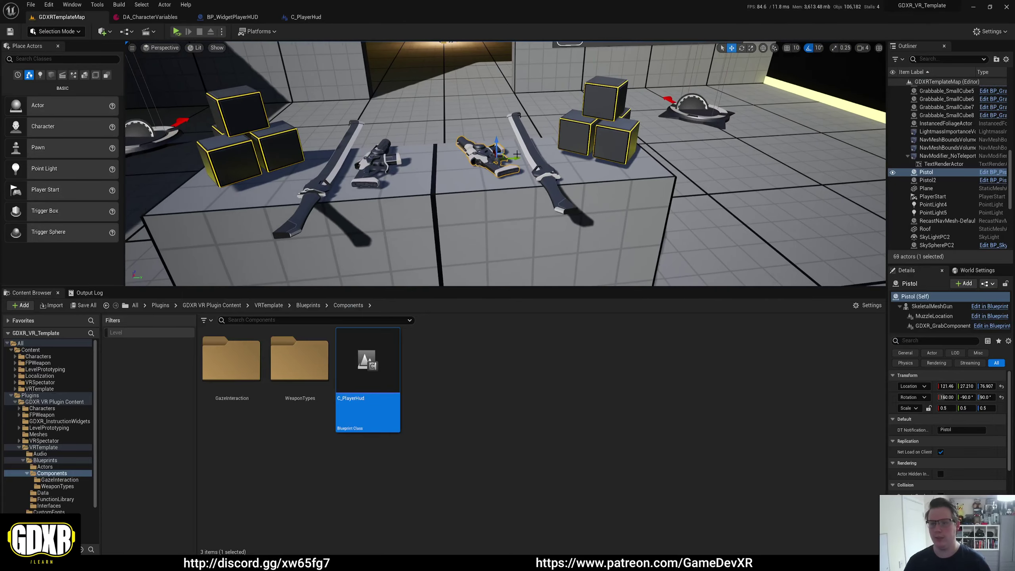
right_click(481, 151)
click(503, 164)
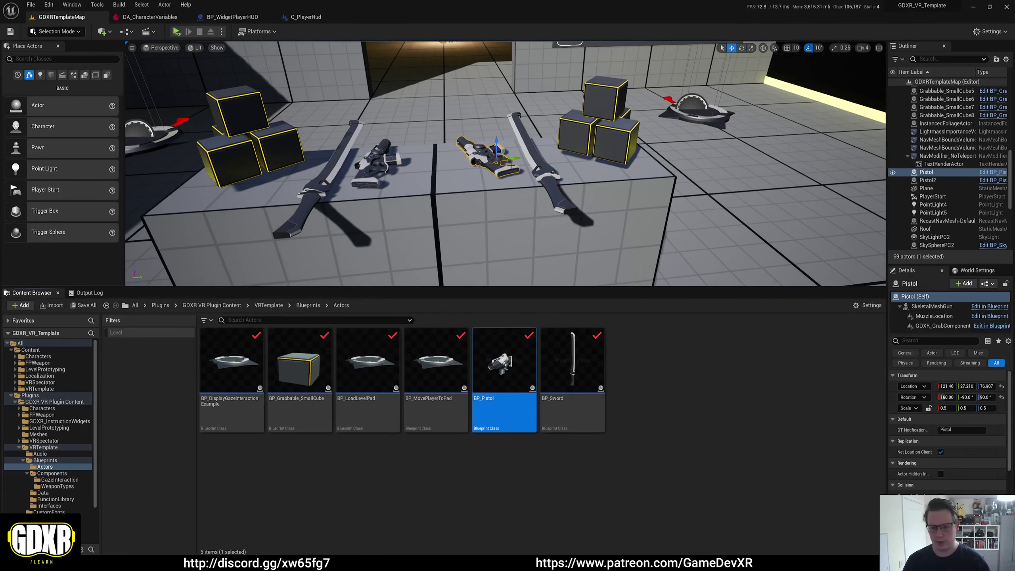
double_click(515, 373)
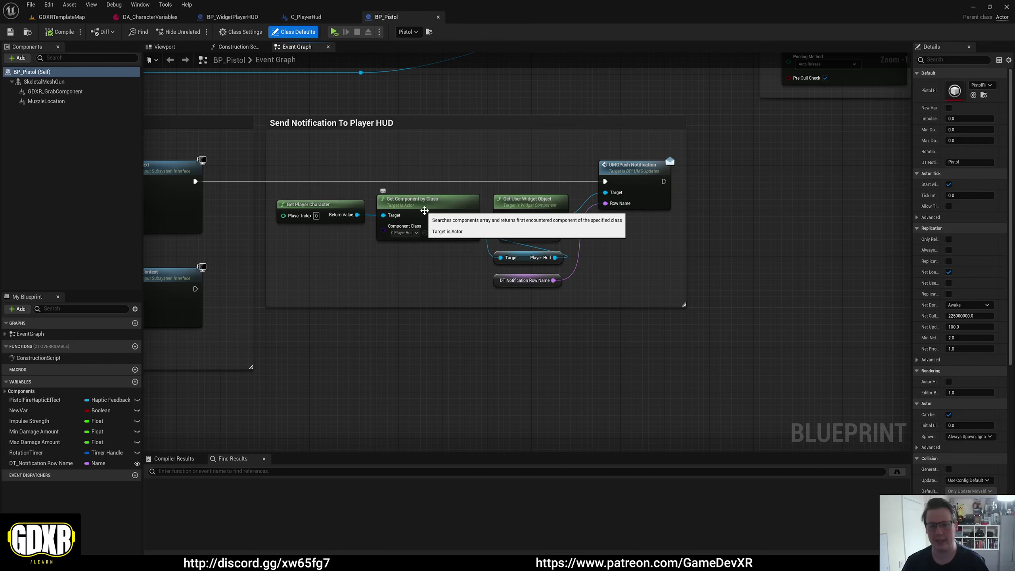
- Duplicate the Get Player Character node from the Send Notification To Player HUD section into the empty graph area below it
click(424, 210)
click(333, 206)
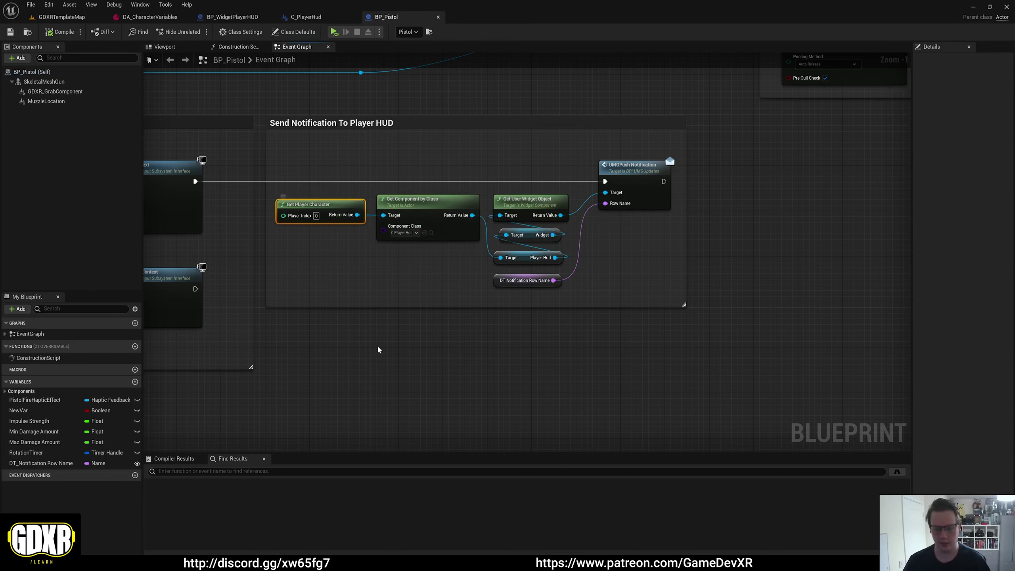
key(ctrl+c)
key(ctrl+v)
right_drag(392, 390, 332, 273)
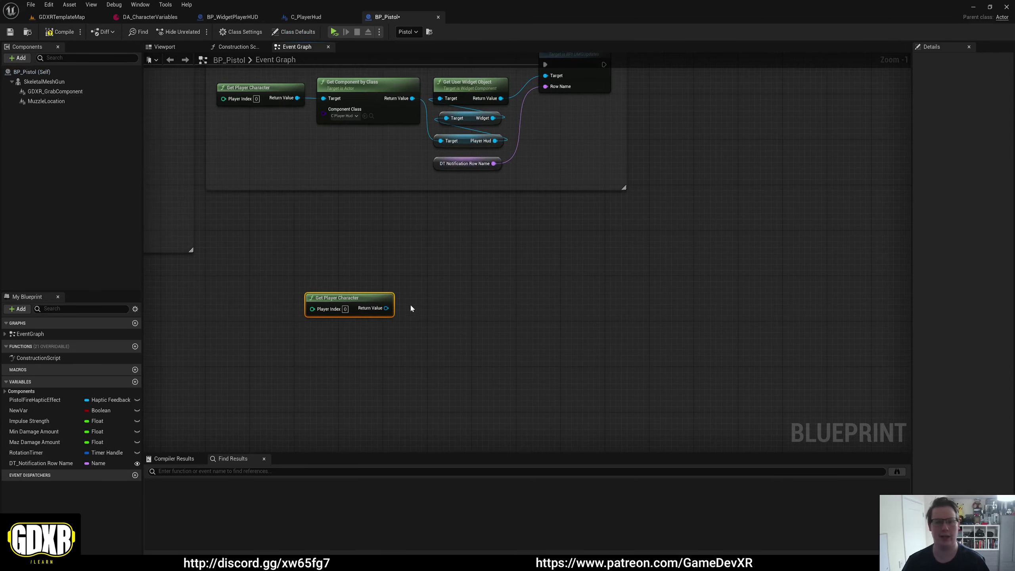
right_drag(410, 243, 442, 306)
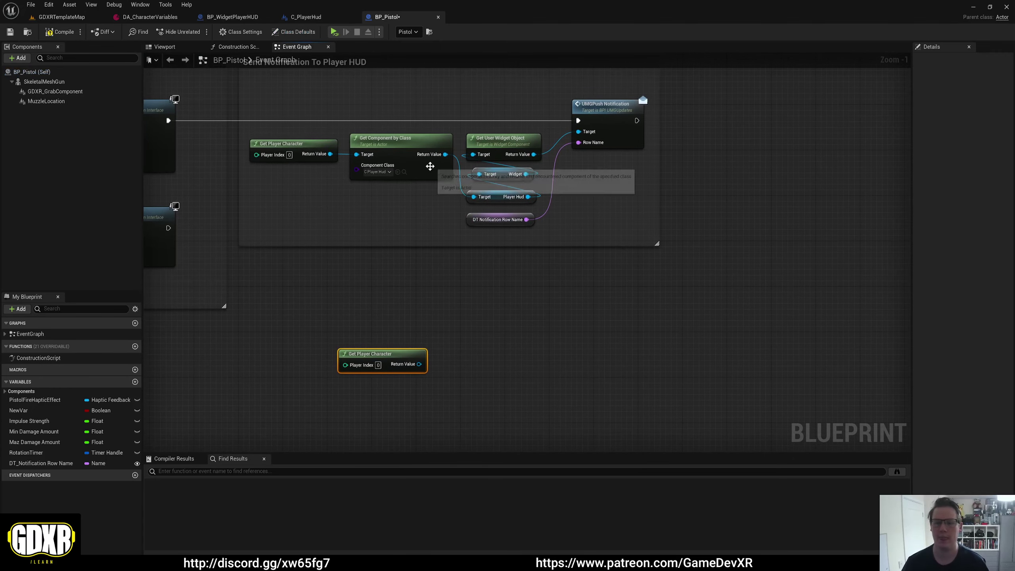
- Duplicate the Get Component by Class node with class C Player Hud and connect its Target to the copied Get Player Character
click(429, 167)
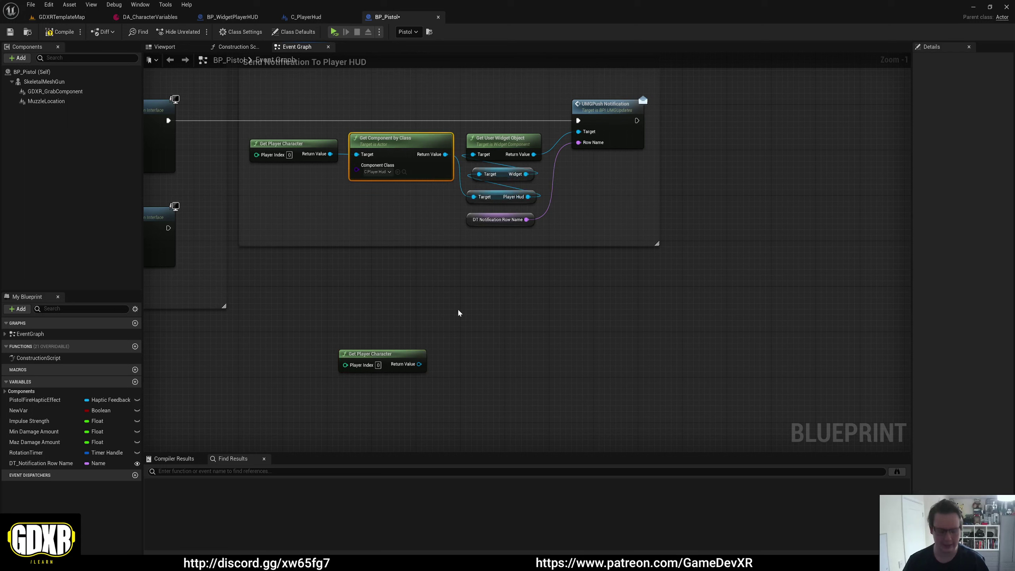
key(ctrl+c)
key(ctrl+v)
drag(467, 365, 418, 364)
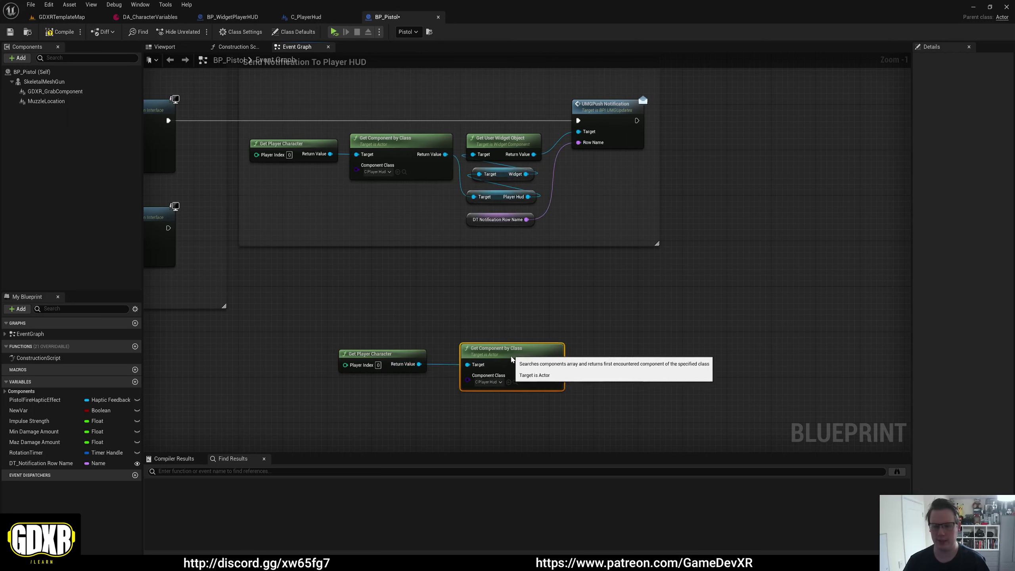
right_drag(511, 359, 438, 324)
scroll(439, 324, up, 1)
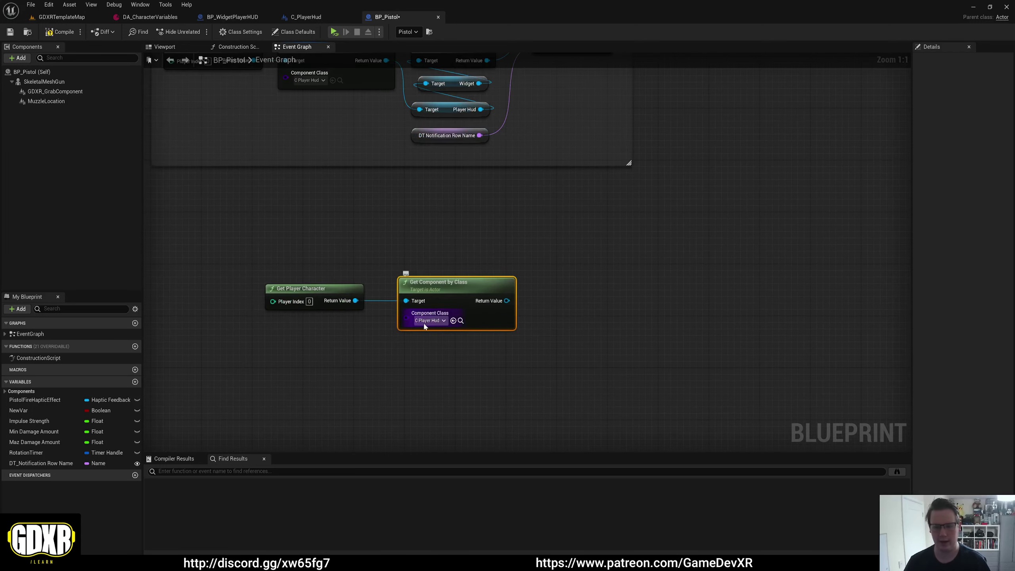
- Trace BP_Pistol's Player Hud, Widget and Get User Widget Object chain against the C_PlayerHud spawn logic and BP_WidgetPlayerHUD's Widget component
right_drag(475, 210, 490, 305)
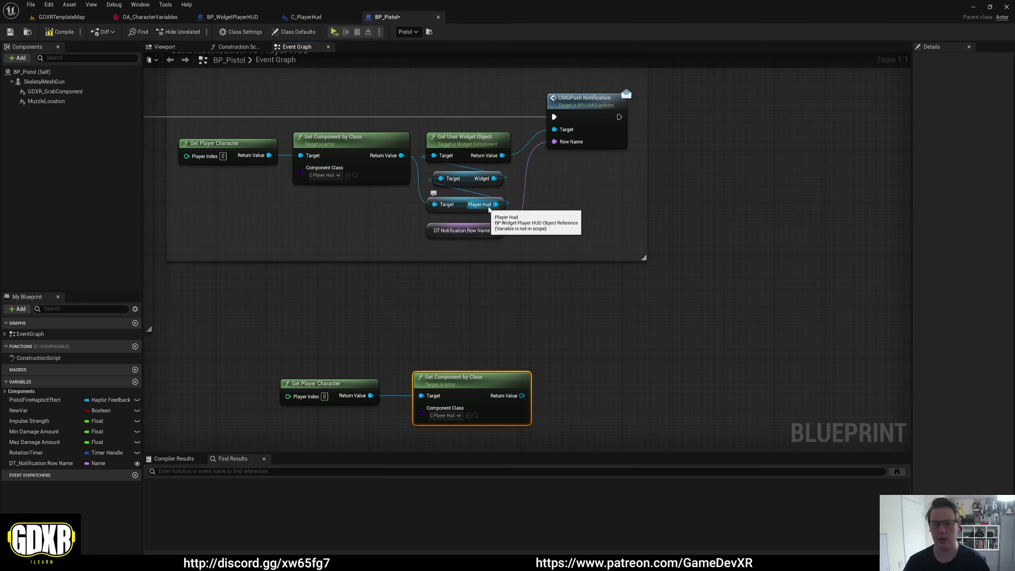
right_drag(489, 209, 458, 175)
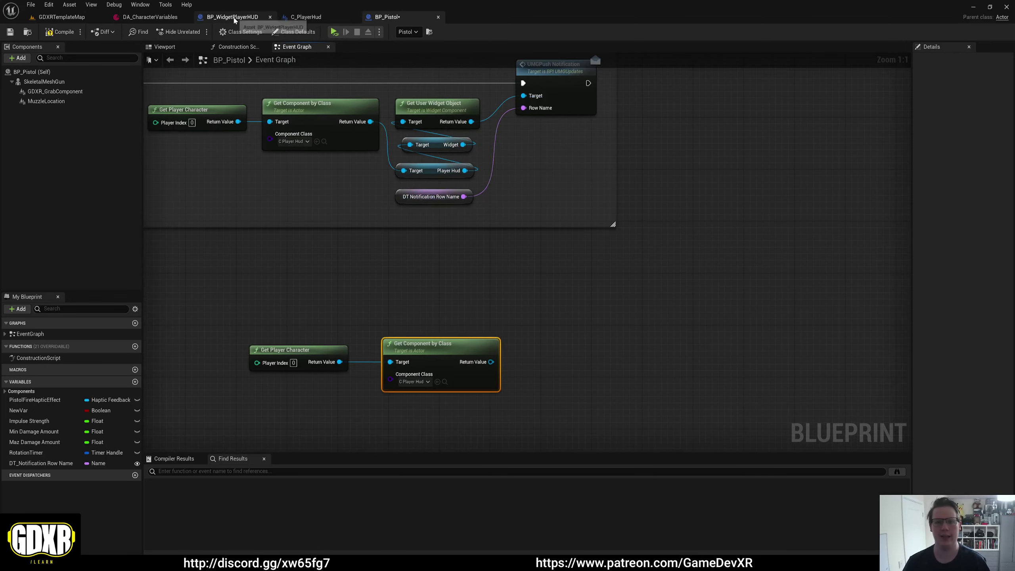
click(233, 16)
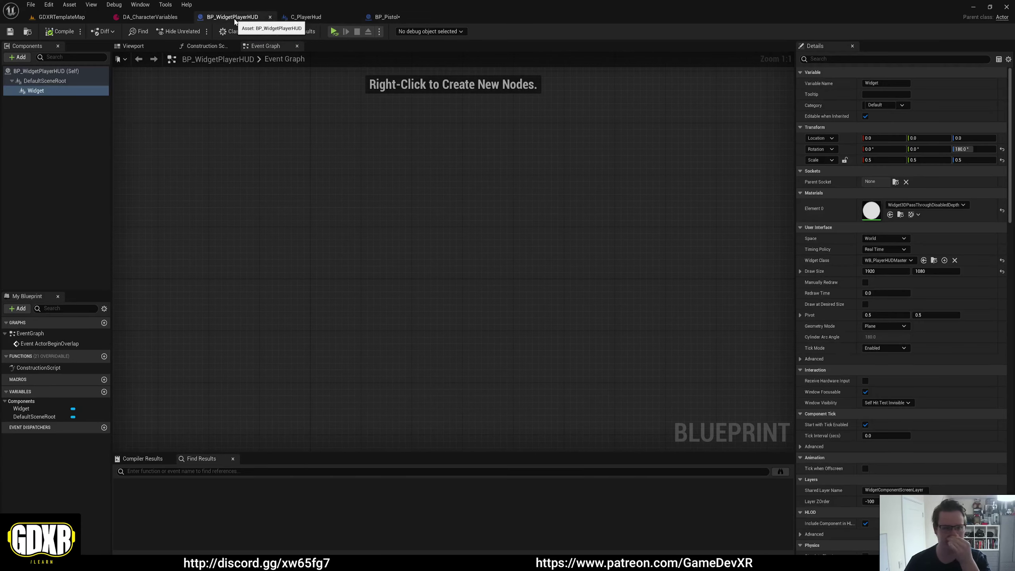
click(311, 16)
right_drag(499, 130, 444, 204)
scroll(443, 204, up, 3)
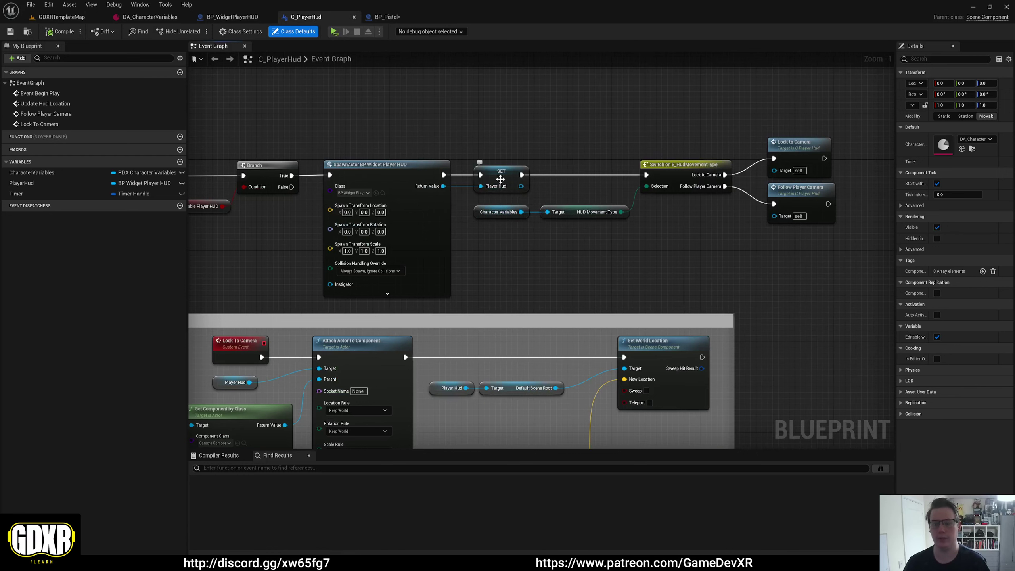
click(386, 17)
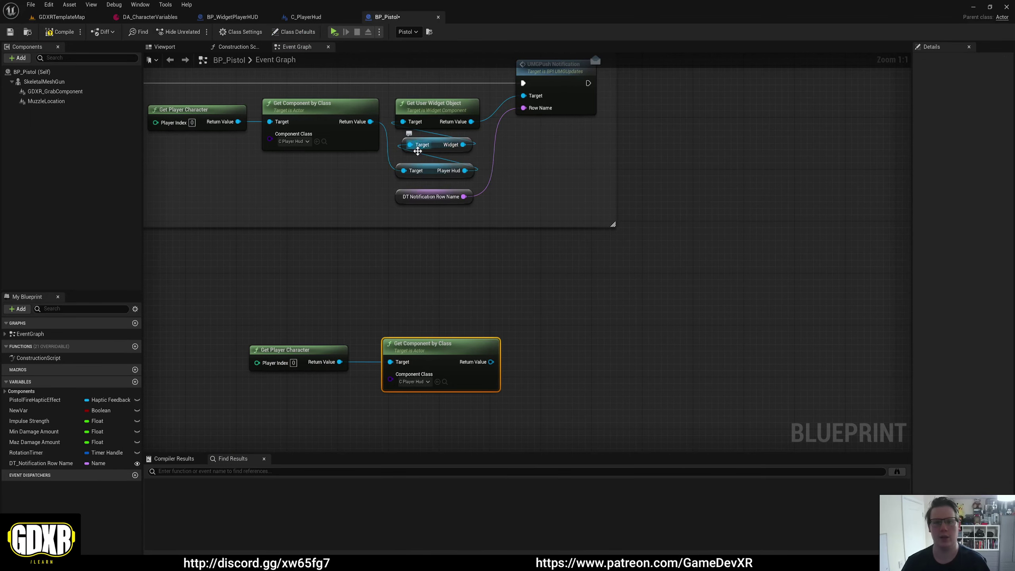
click(220, 18)
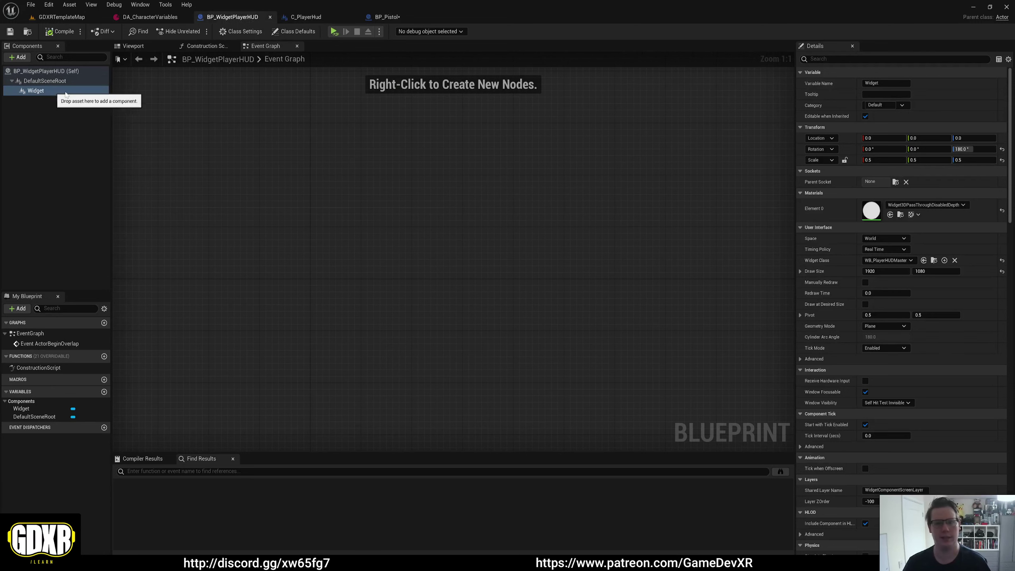
click(386, 17)
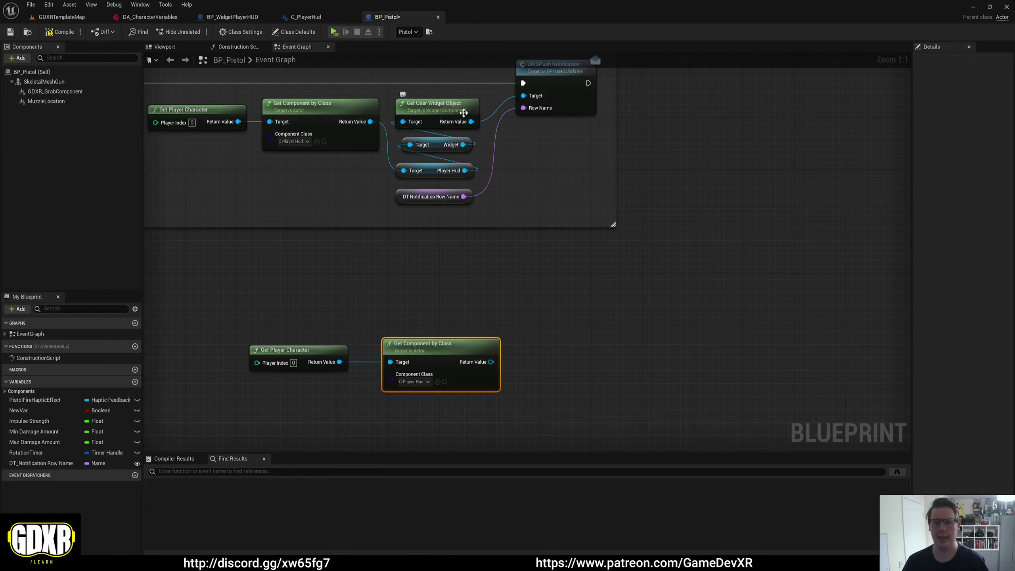
right_drag(463, 113, 428, 174)
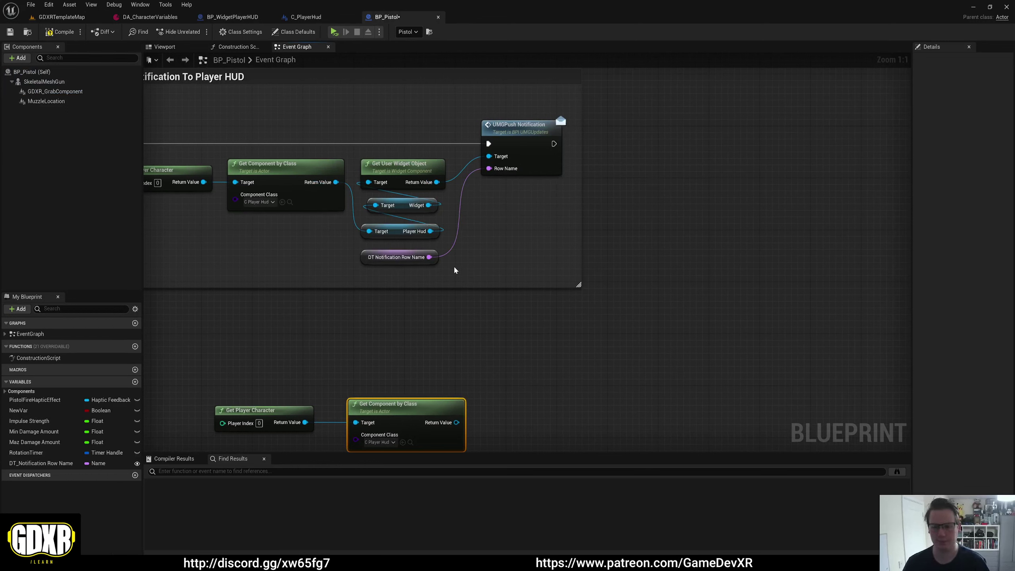
- Inspect the DT_Notification Row Name variable's properties and default value, making room to read them in full
click(403, 264)
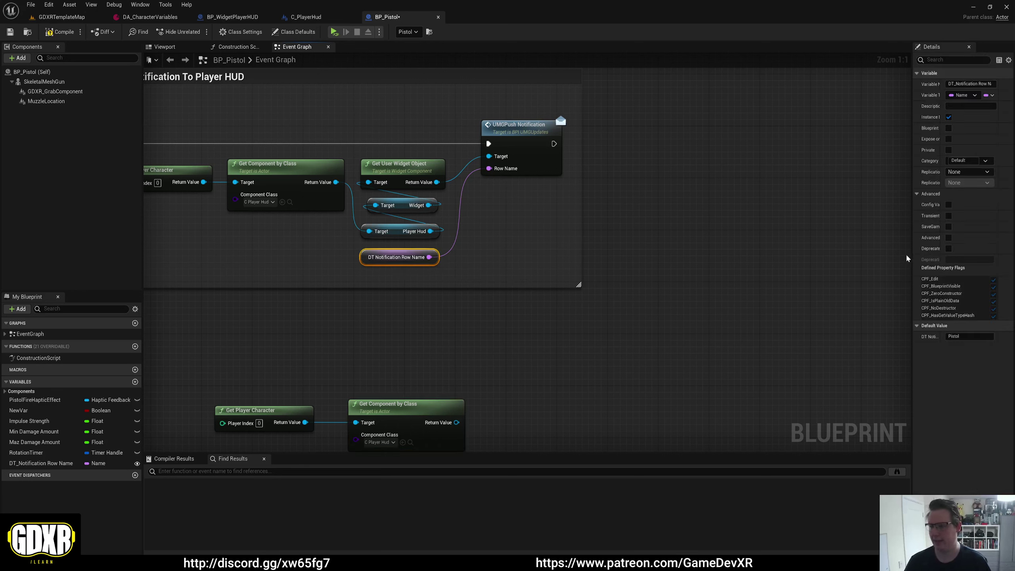
drag(913, 259, 775, 258)
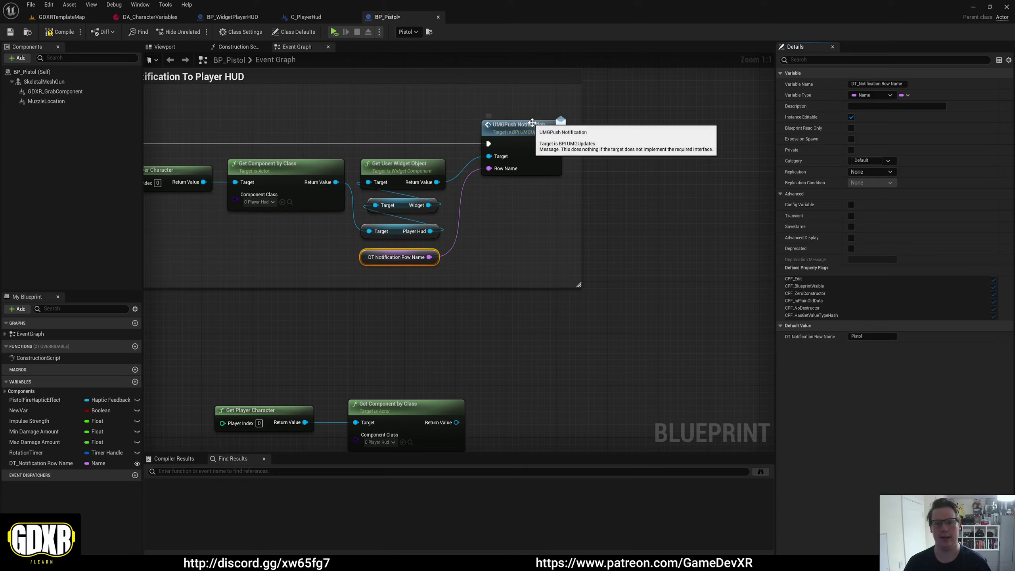
right_drag(453, 265, 512, 223)
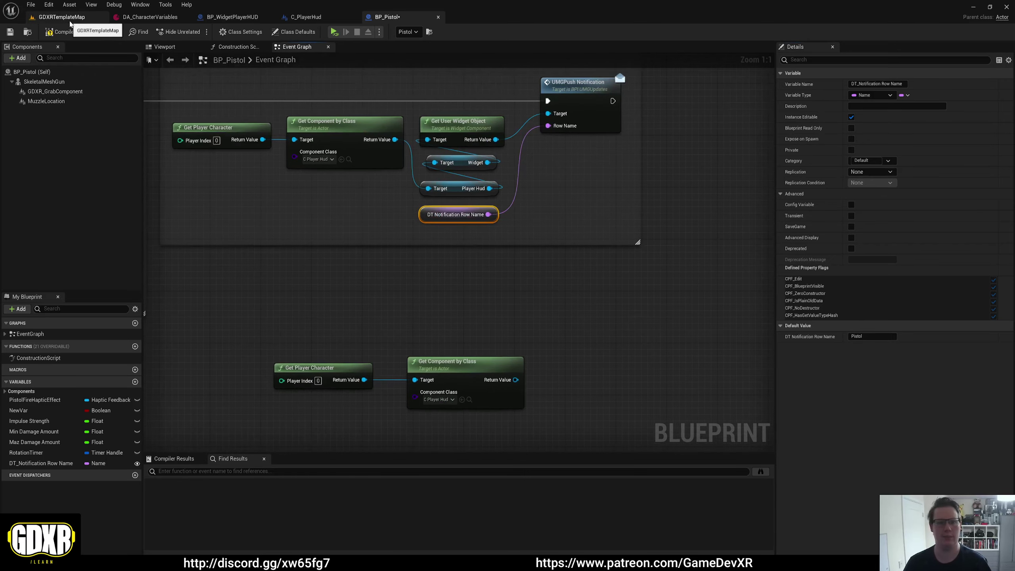
- Open WB_PlayerHUDMaster from the VRTemplate UMG/PlayerHud folder and show its Event Graph
click(70, 19)
scroll(37, 511, down, 2)
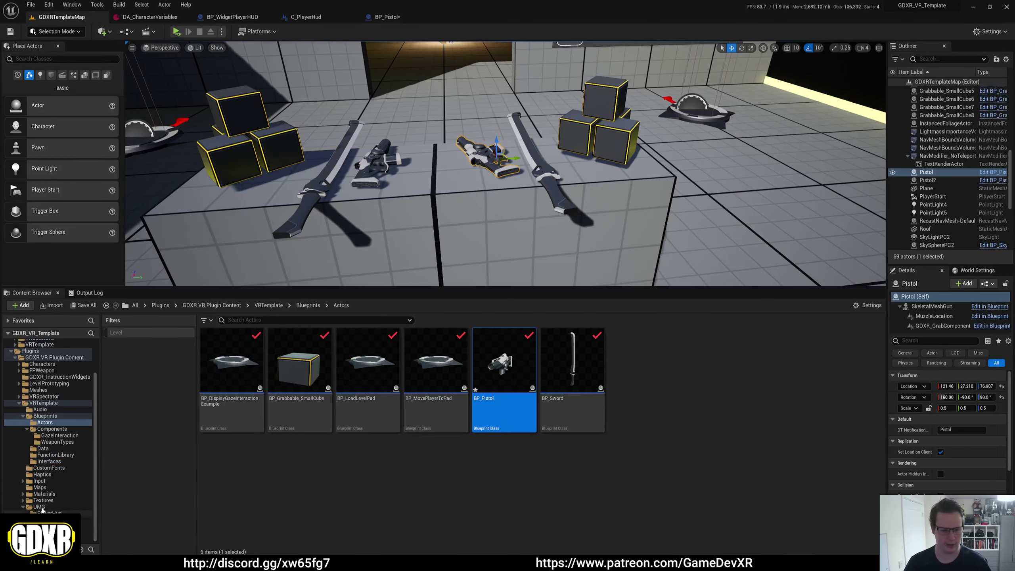
click(39, 507)
click(49, 512)
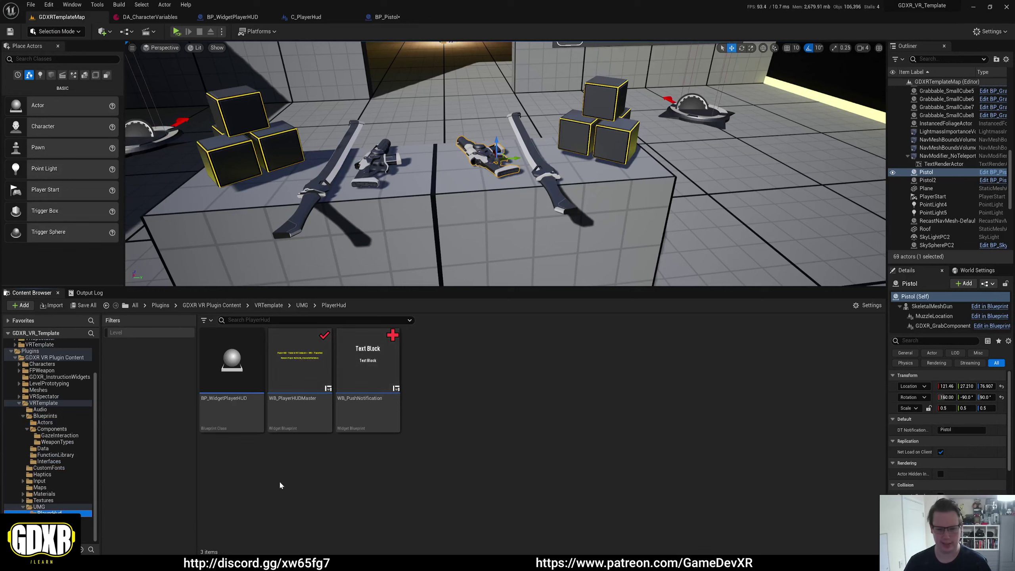
double_click(297, 423)
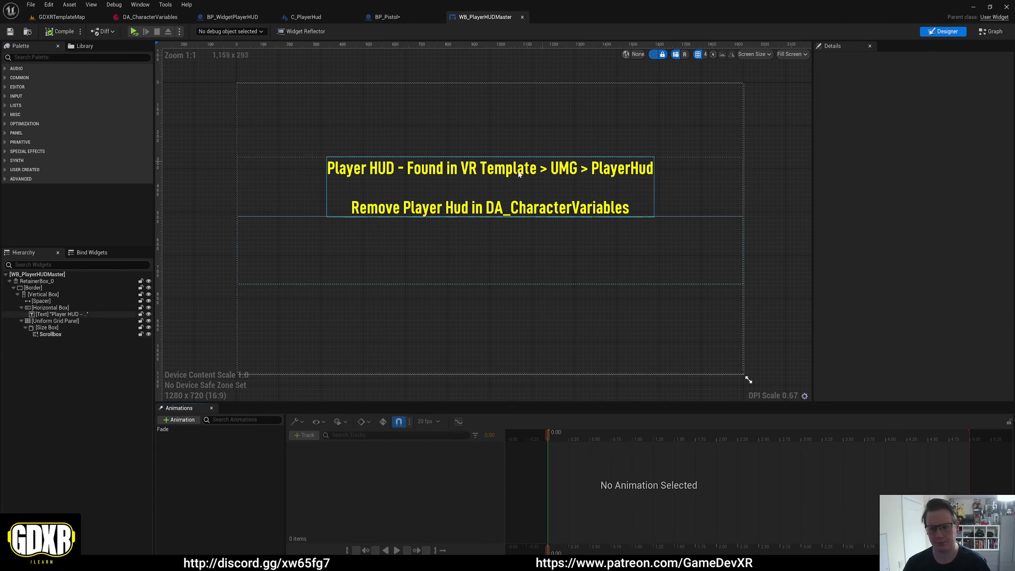
click(992, 33)
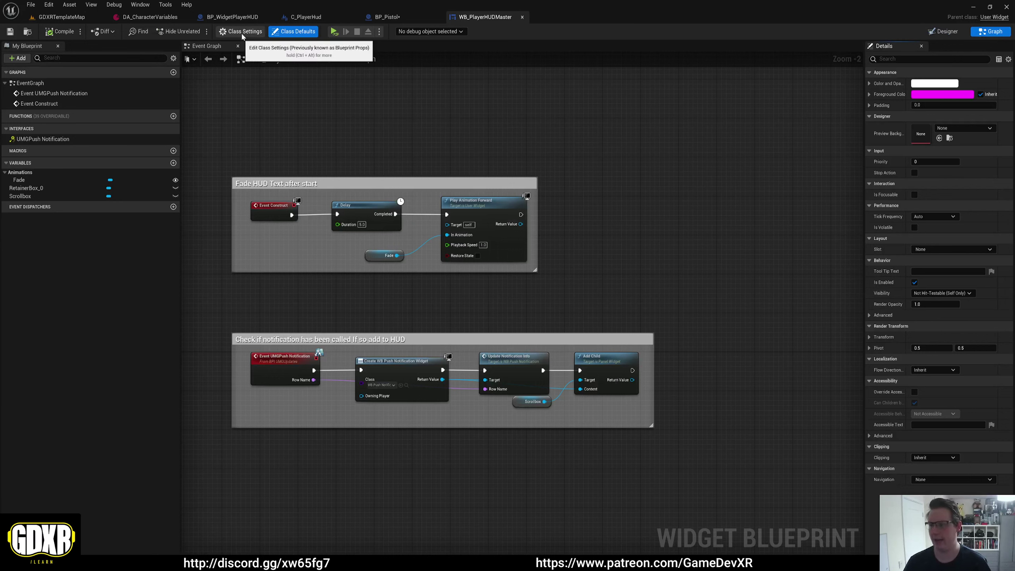
- Examine WB_PlayerHUDMaster's class settings for inherited interfaces and compare its UMGPush Notification event with the call in BP_Pistol
click(242, 33)
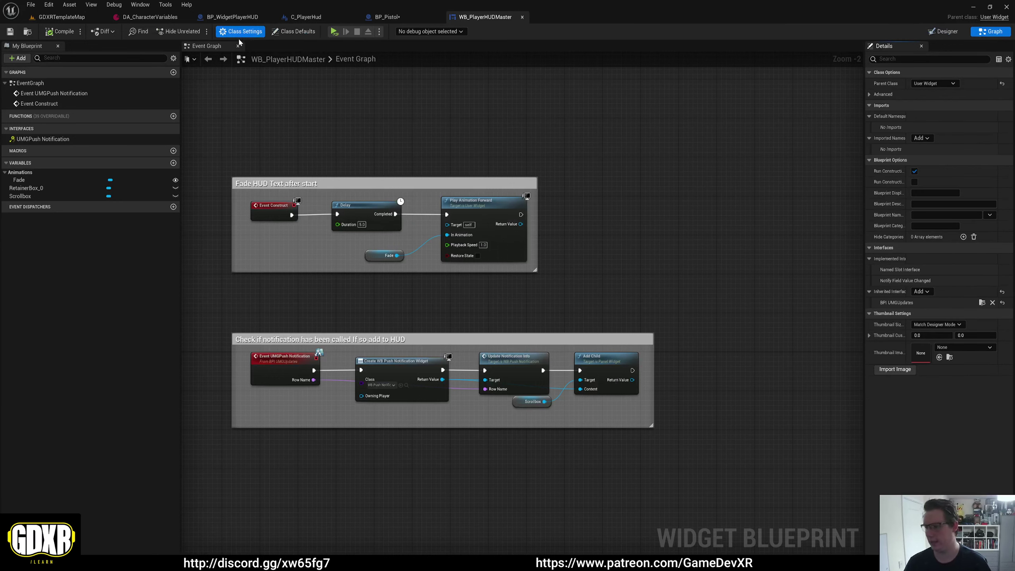
drag(865, 270, 650, 303)
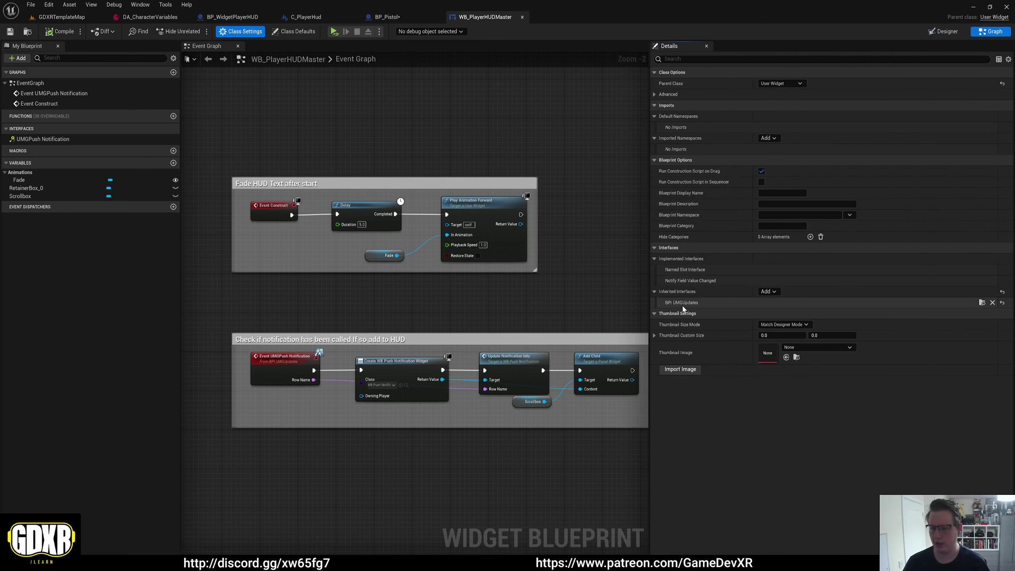
right_drag(499, 300, 461, 242)
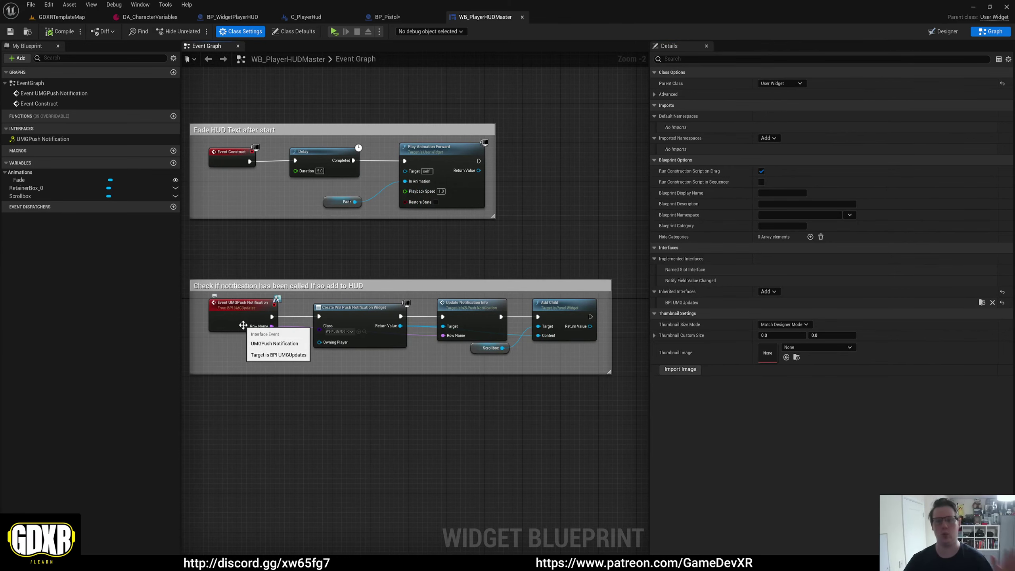
click(386, 17)
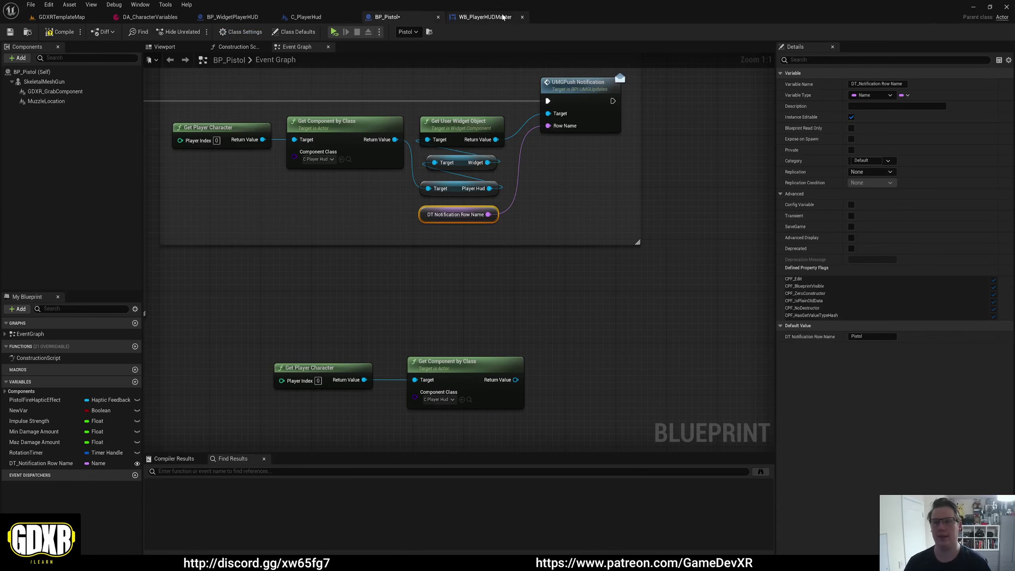
click(485, 17)
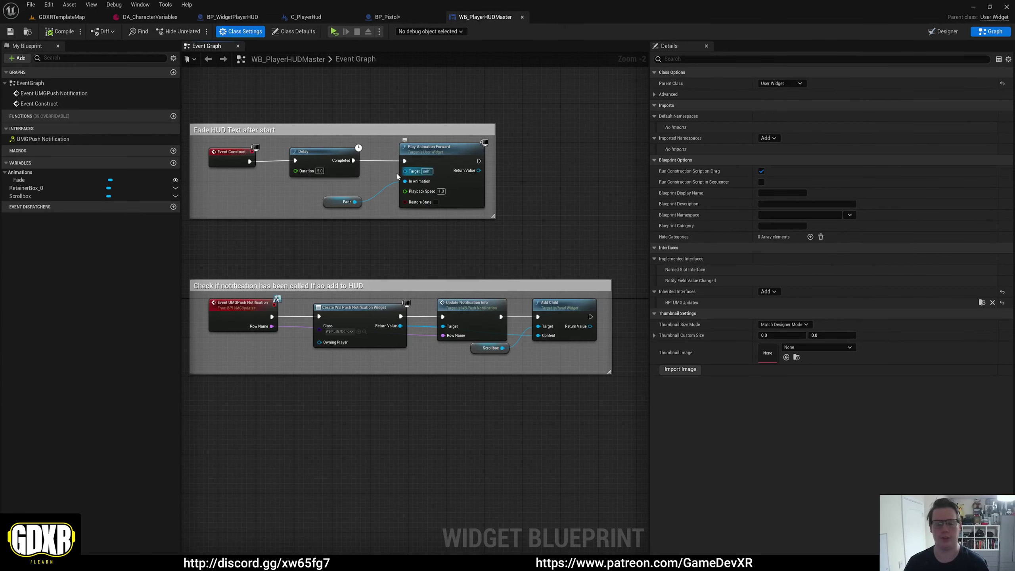
click(233, 16)
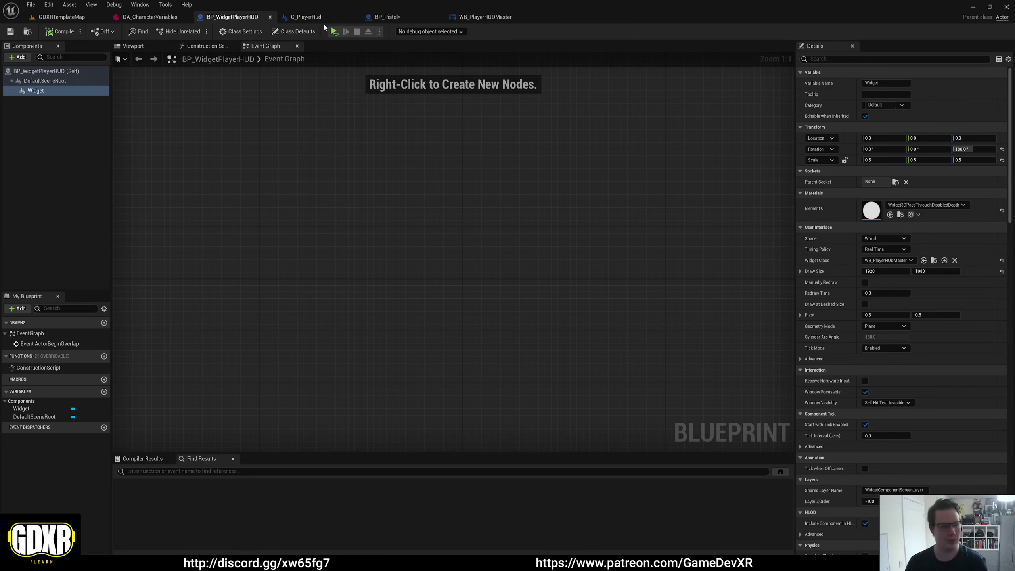
- Delete the duplicated Get Player Character and Get Component by Class nodes from BP_Pistol's Event Graph
click(390, 16)
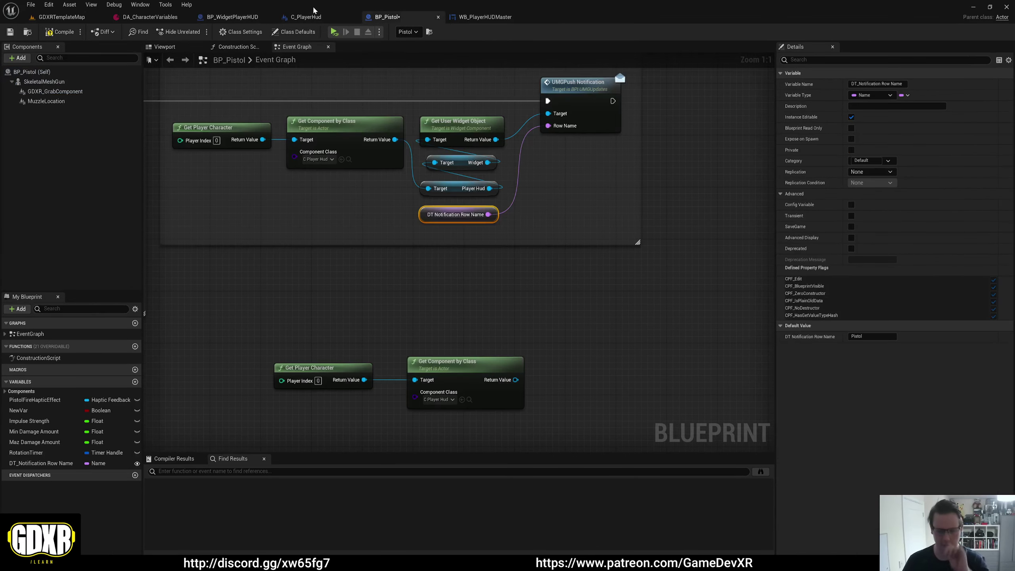
drag(531, 351, 267, 416)
key(Delete)
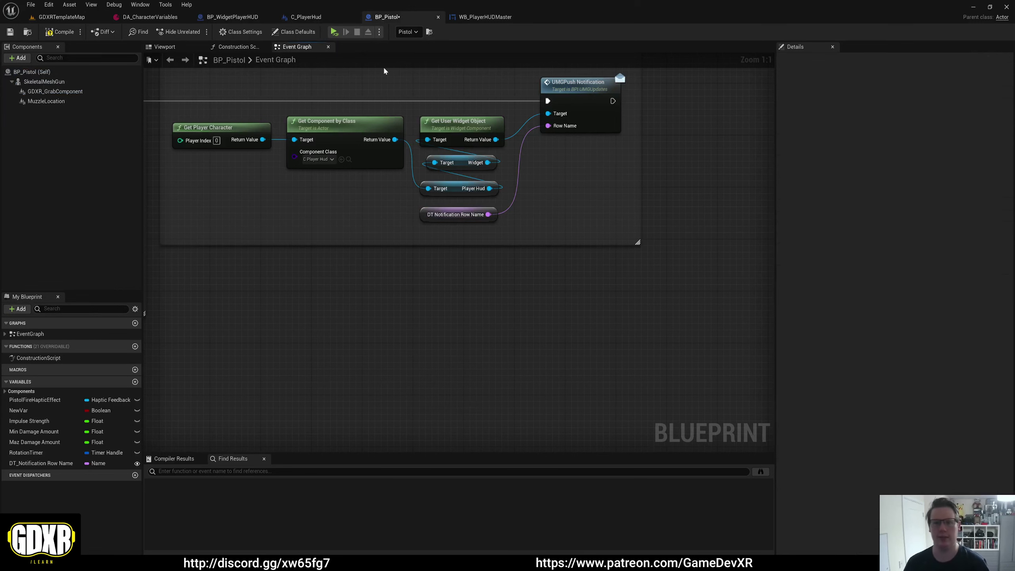
- Open the BPI_UMGUpdates interface from the VRTemplate Blueprints/Interfaces folder to view its UMGPushNotification function
click(484, 17)
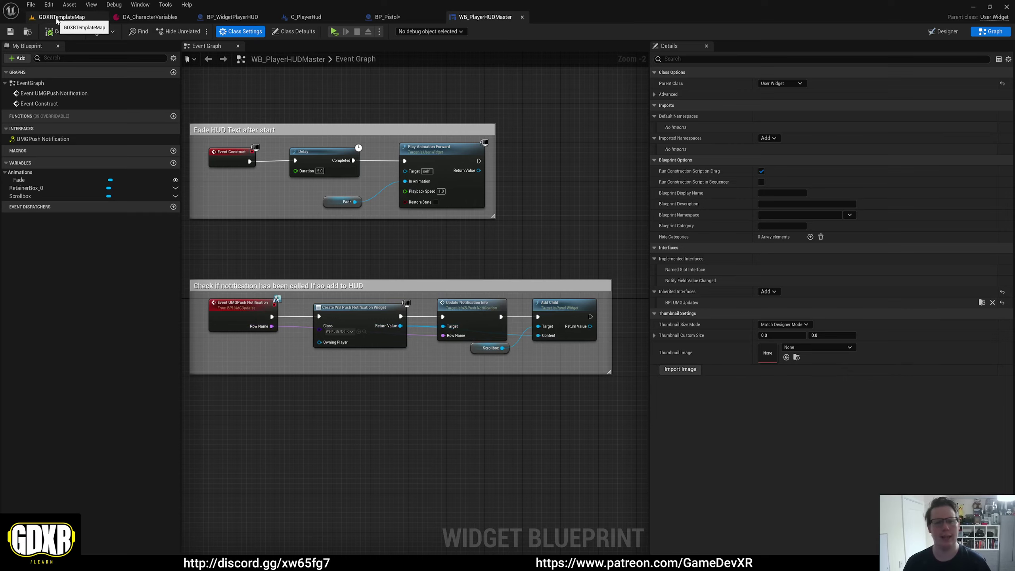
click(61, 17)
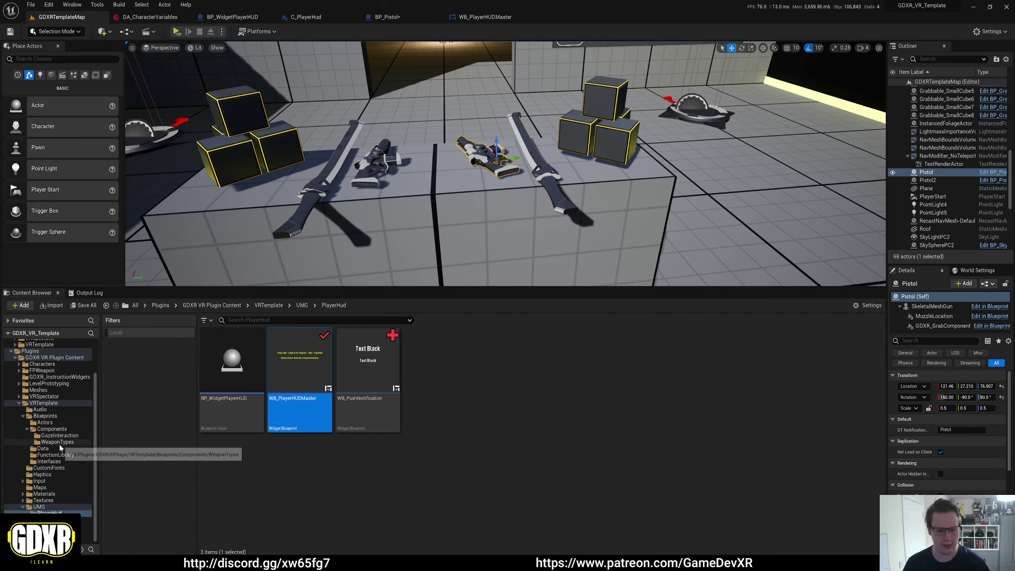
click(51, 462)
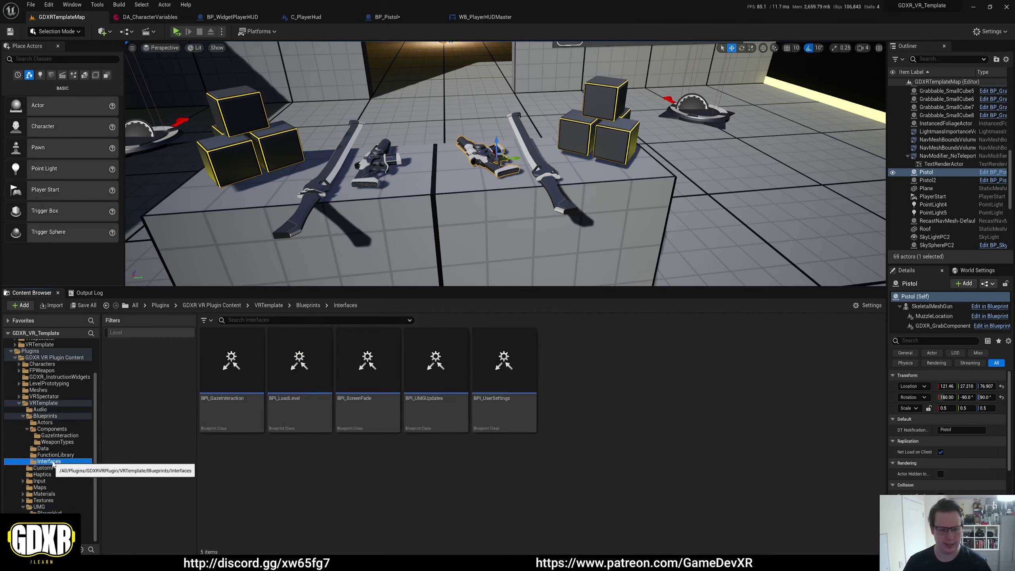
mouse_move(419, 401)
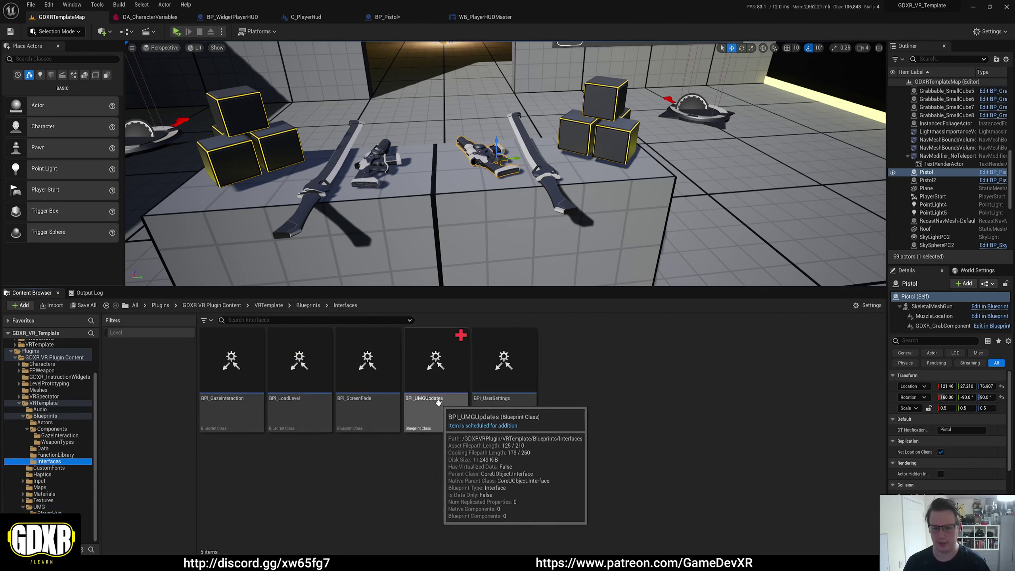
double_click(420, 401)
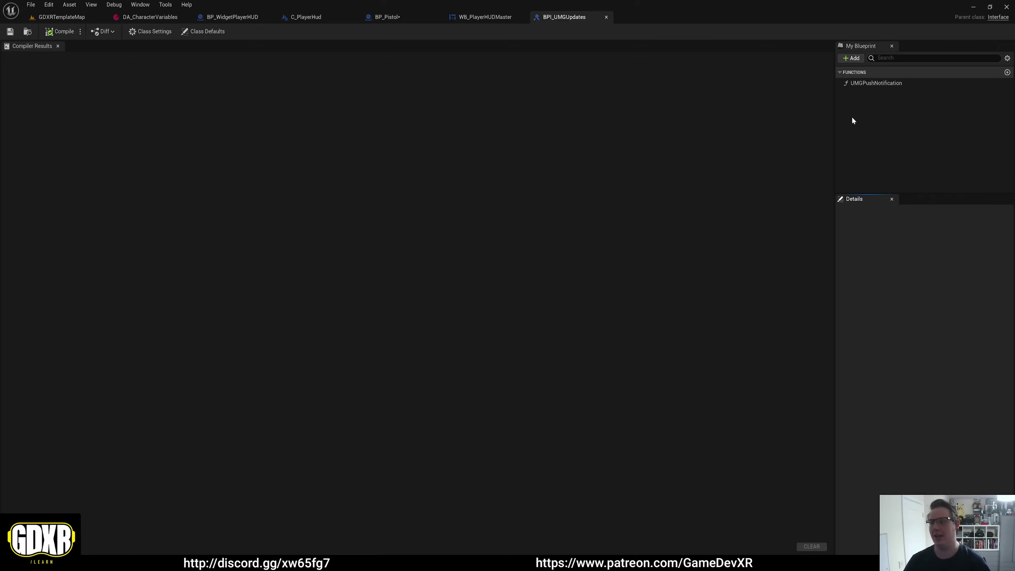
- Revisit WB_PlayerHUDMaster's Event Graph, then review BP_Pistol's Send Notification To Player HUD section with more room for the graph
click(485, 17)
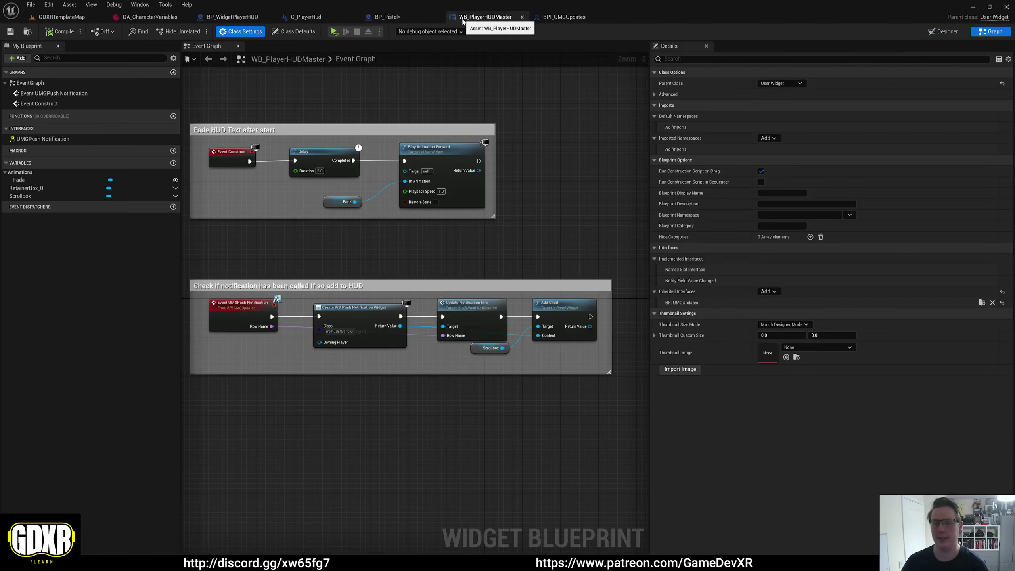
click(387, 16)
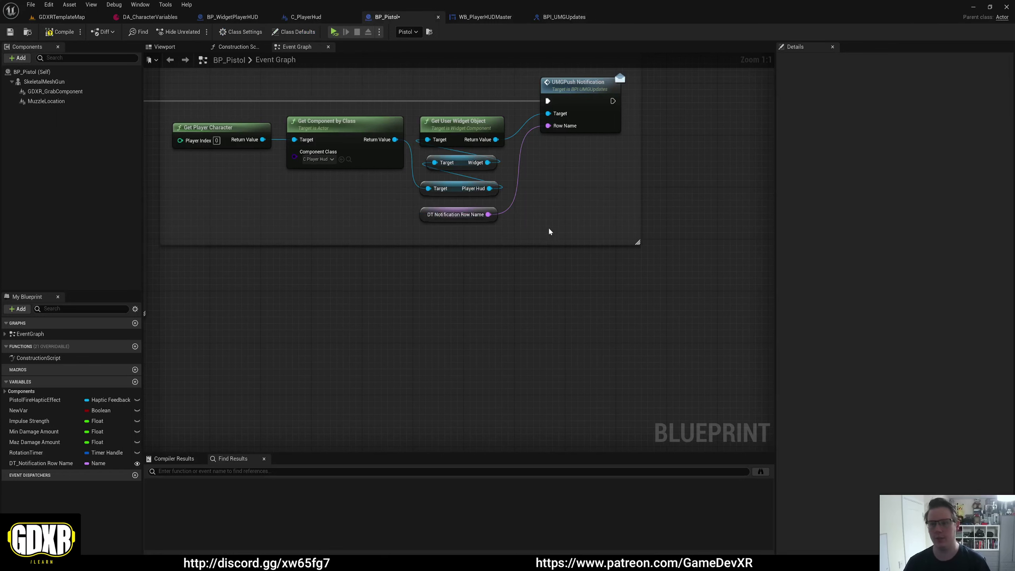
right_drag(548, 229, 595, 306)
drag(775, 197, 880, 189)
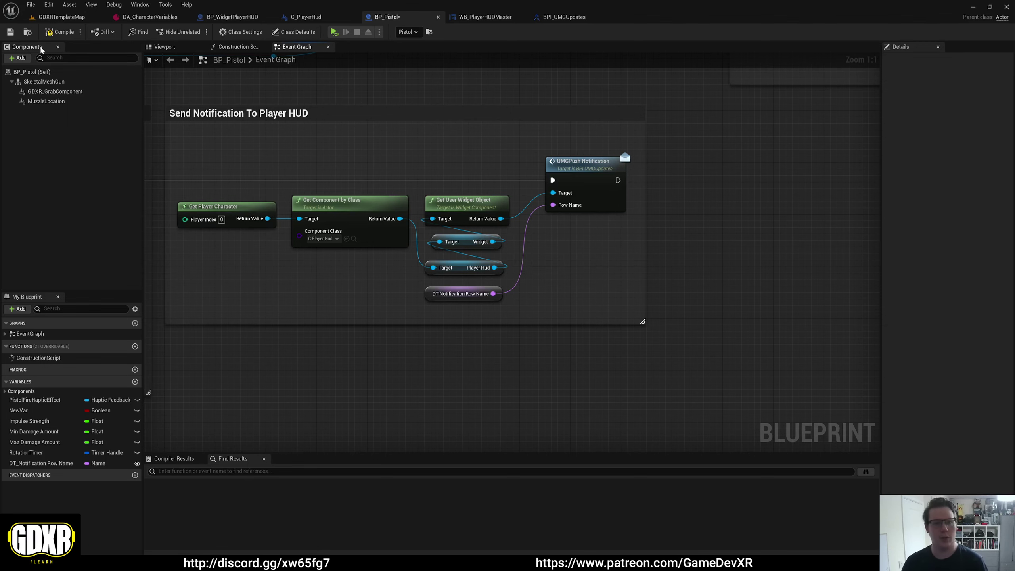
- Return to the GDXRTemplateMap level and show the contents of the VRTemplate UMG/PlayerHud folder
click(59, 18)
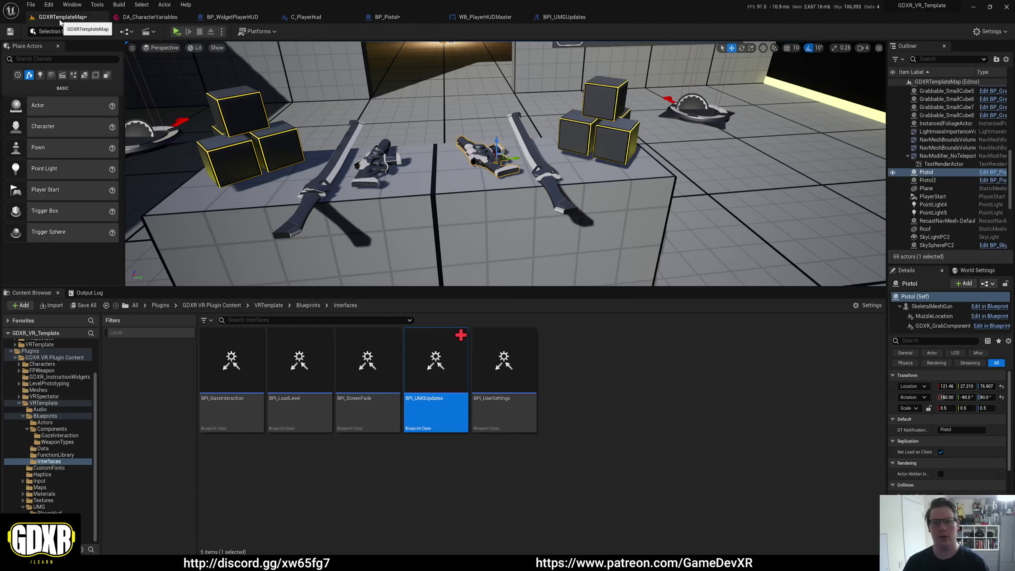
click(618, 378)
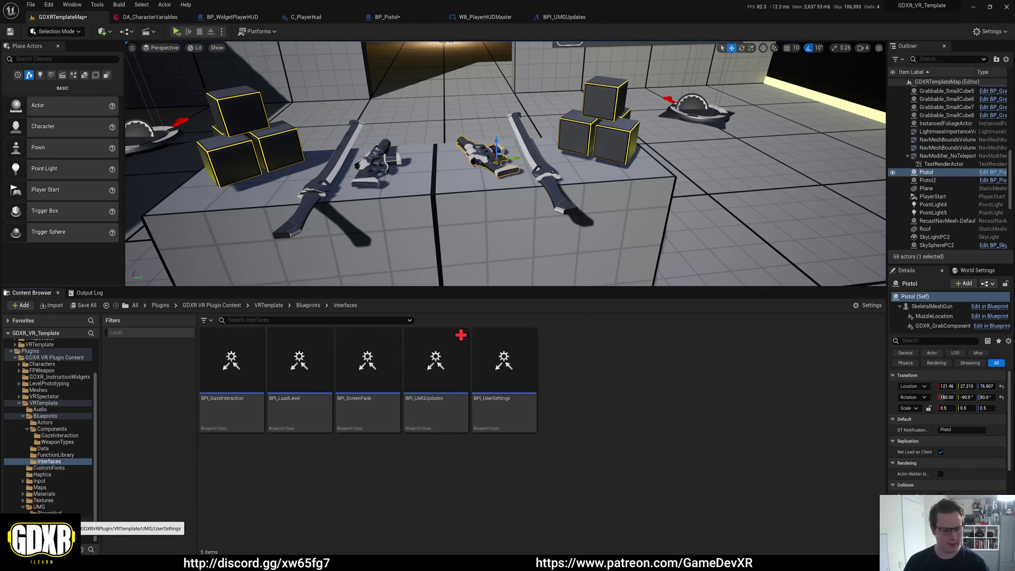
click(50, 512)
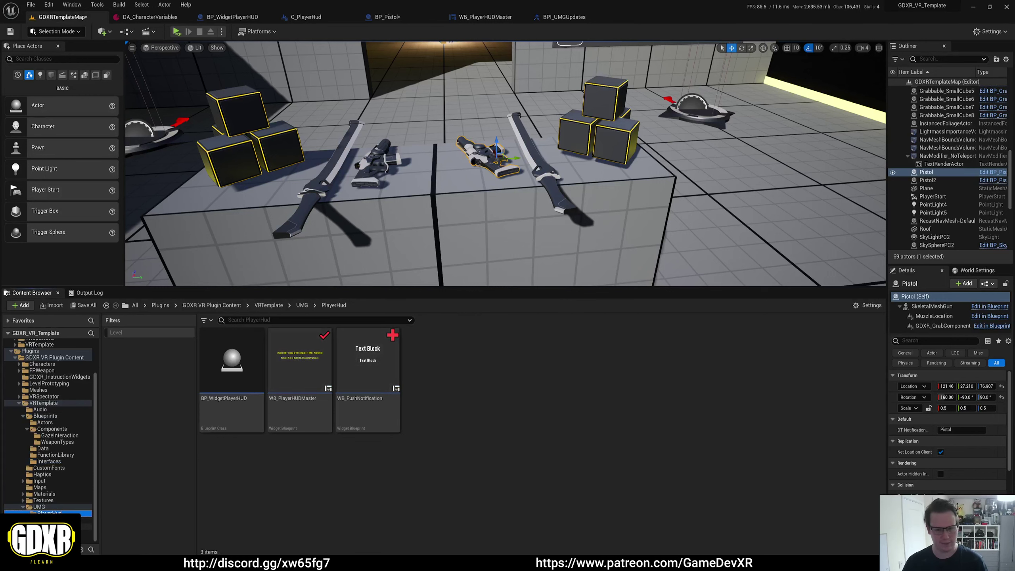